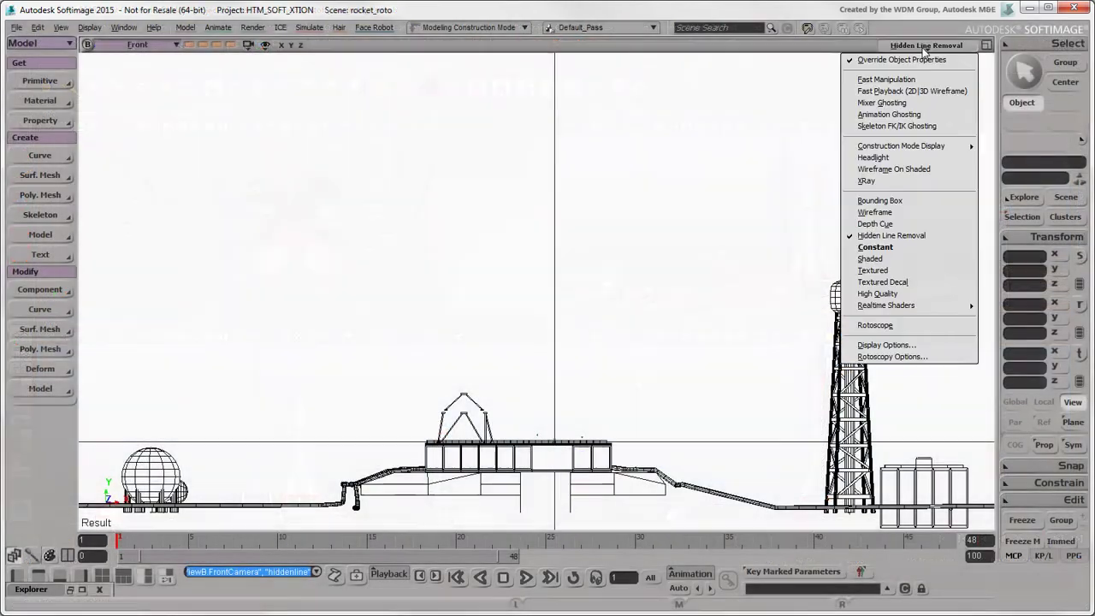
Load rocket_wireframe_jpg as the front view's rotoscope backdrop and select it under Sources > Images
{"action": "left_click", "coordinate": [931, 326]}
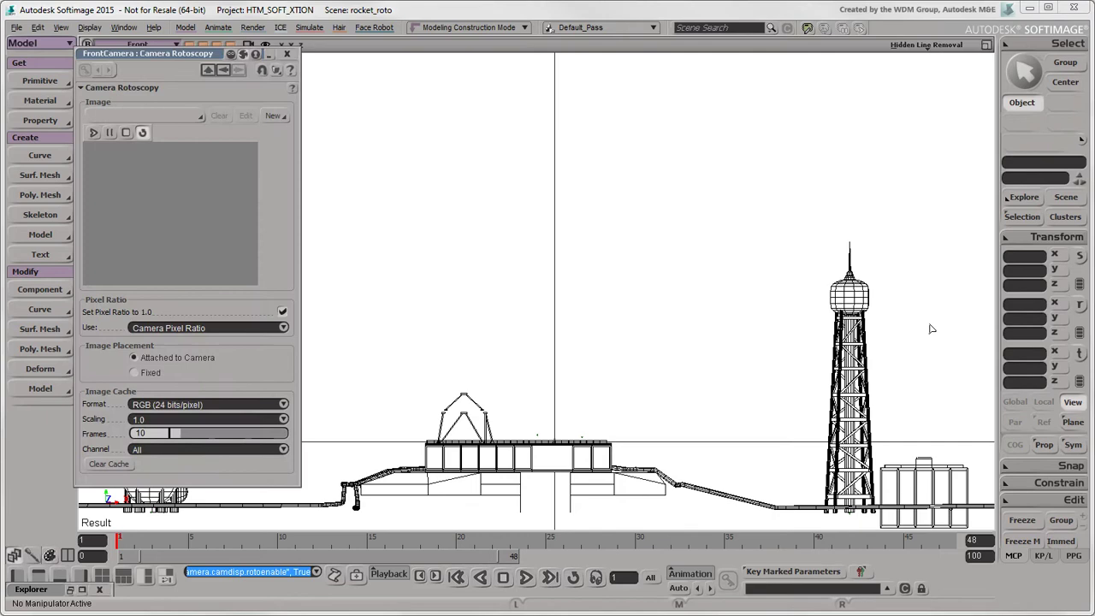
{"action": "left_click", "coordinate": [274, 116]}
{"action": "mouse_move", "coordinate": [306, 150]}
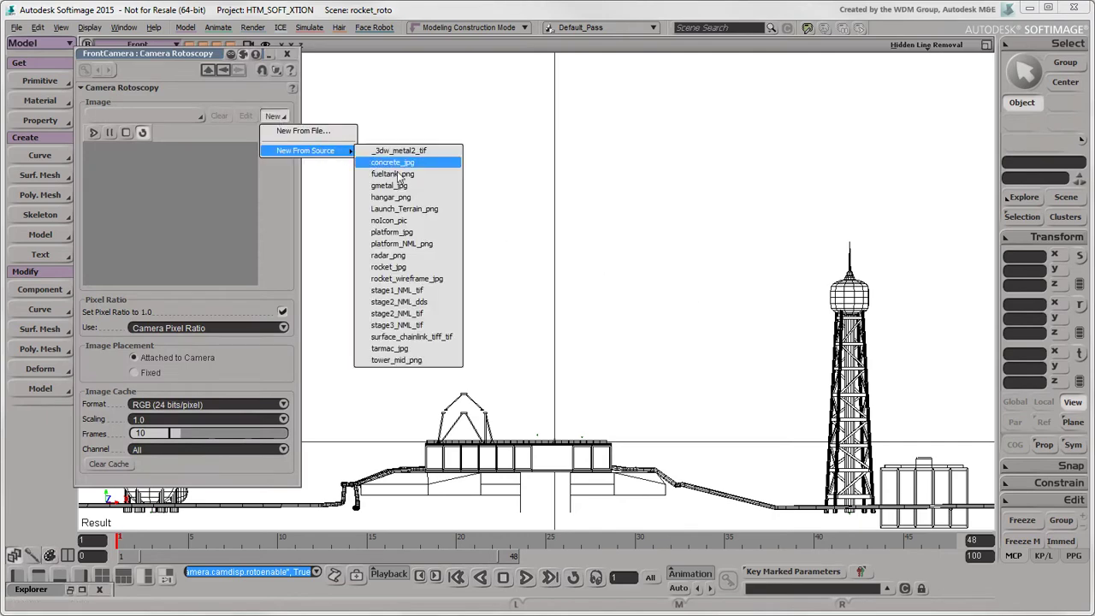
{"action": "left_click", "coordinate": [450, 289]}
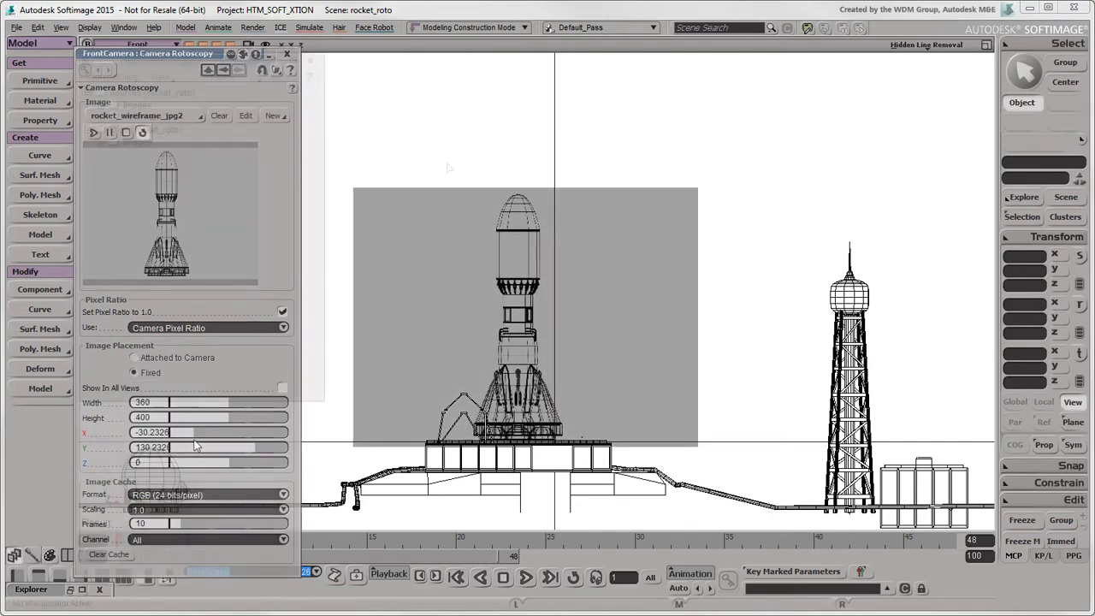
{"action": "left_click", "coordinate": [101, 105]}
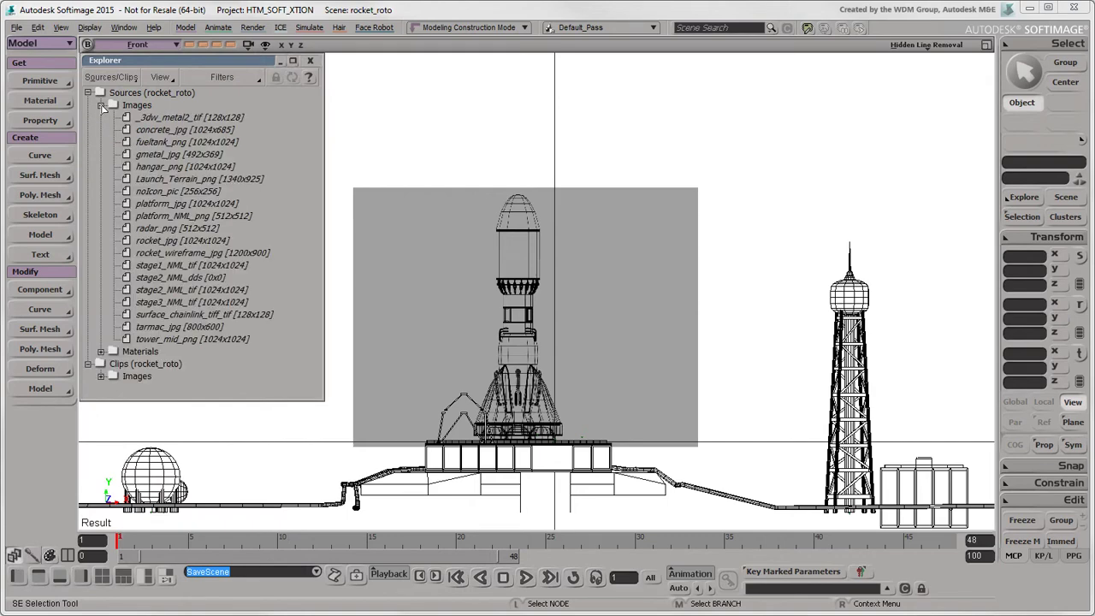
{"action": "left_click", "coordinate": [210, 254]}
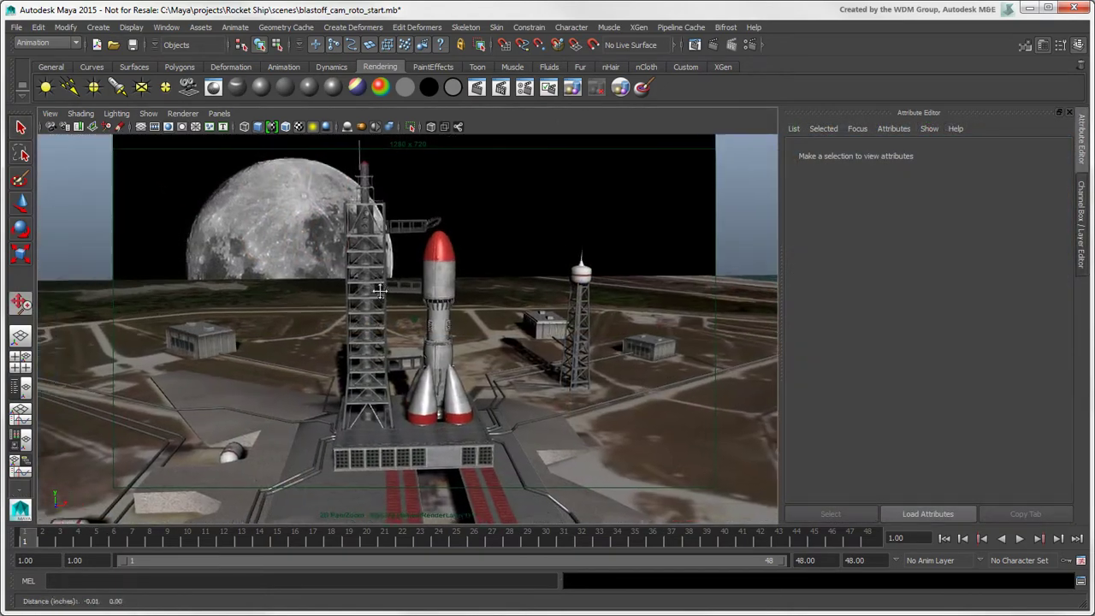
Pan the launch view and slide the left and right rocket image planes into place beside the model
{"action": "middle_click_drag", "start_coordinate": [379, 291], "coordinate": [205, 253]}
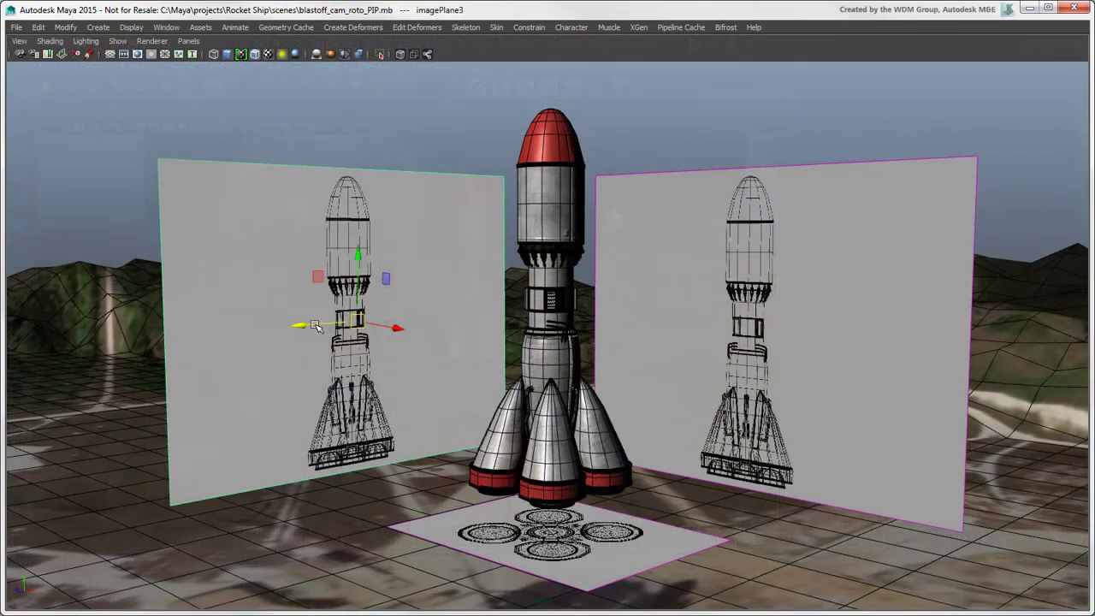
{"action": "left_click_drag", "start_coordinate": [315, 325], "coordinate": [318, 355]}
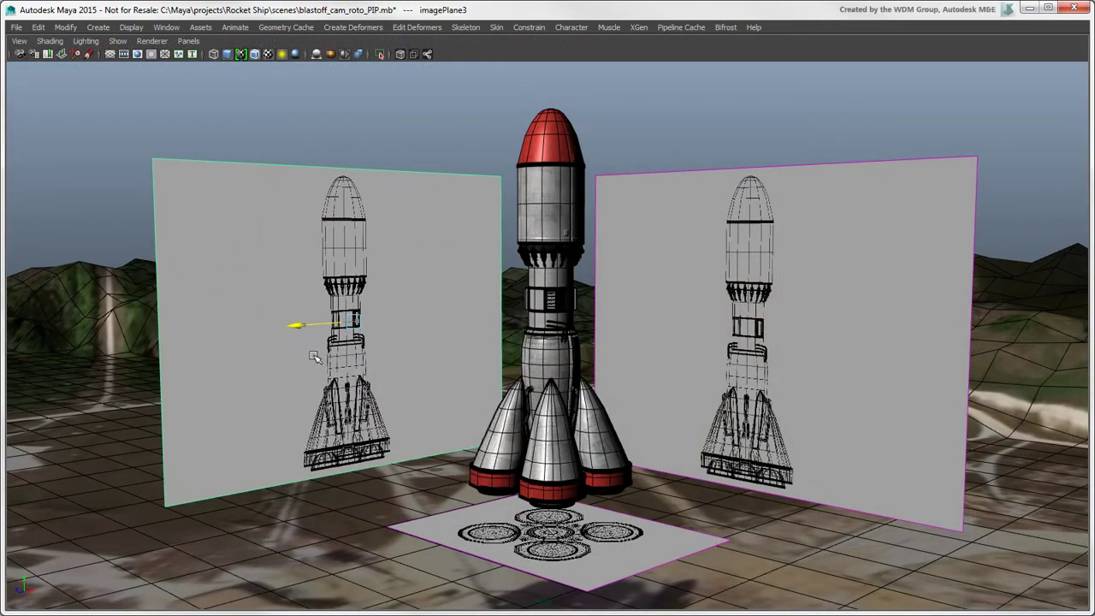
{"action": "mouse_move", "coordinate": [355, 296]}
{"action": "left_mouse_down"}
{"action": "mouse_move", "coordinate": [359, 218]}
{"action": "mouse_move", "coordinate": [338, 298]}
{"action": "left_mouse_up"}
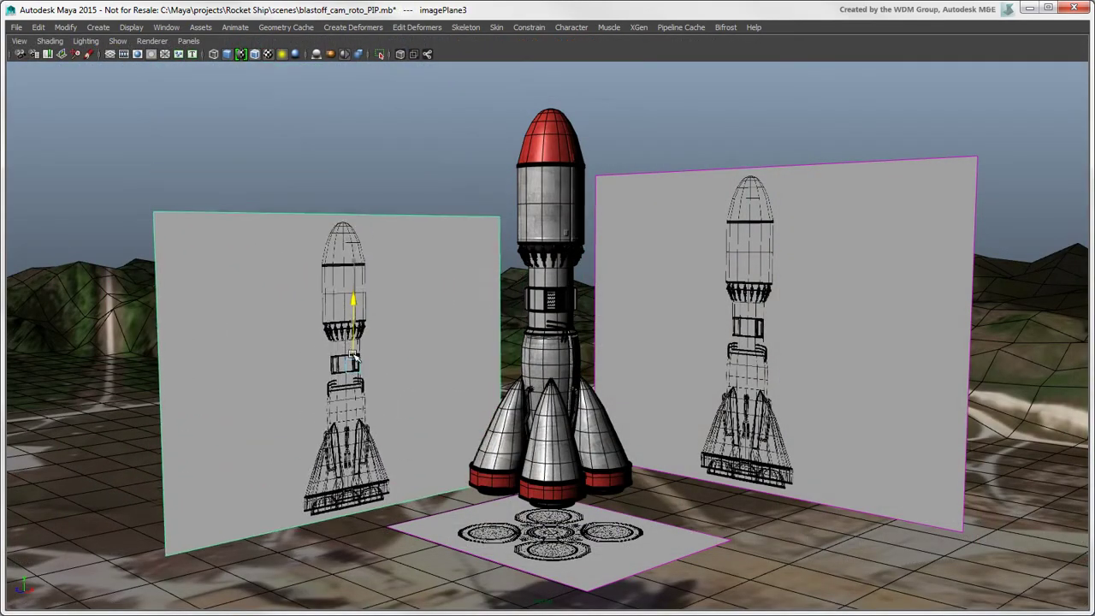
{"action": "left_click", "coordinate": [673, 254]}
{"action": "left_click_drag", "start_coordinate": [814, 339], "coordinate": [811, 389]}
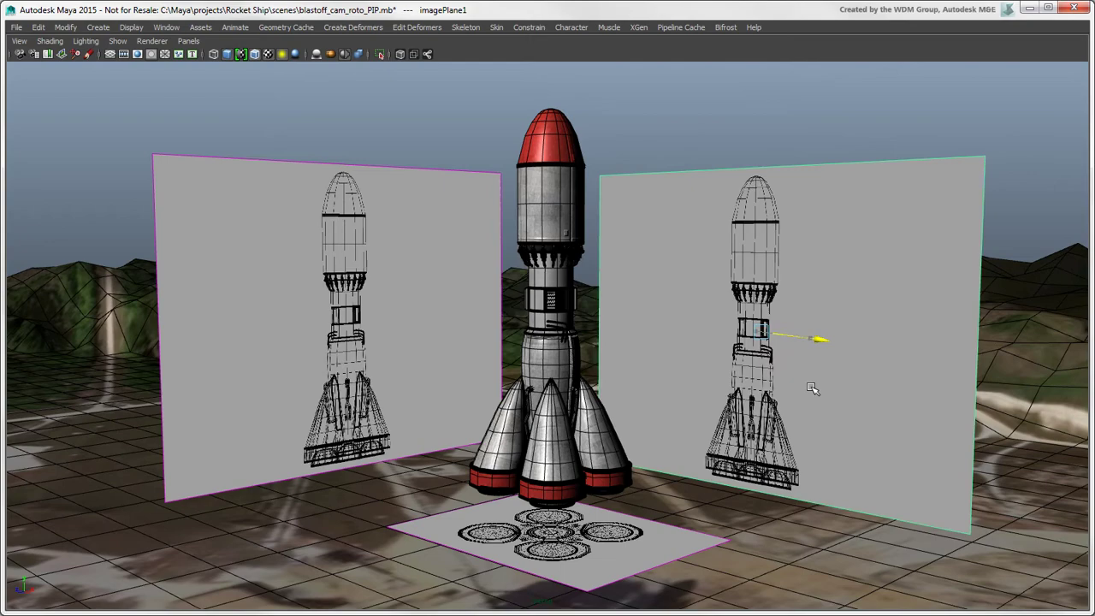
{"action": "left_click_drag", "start_coordinate": [813, 390], "coordinate": [816, 390]}
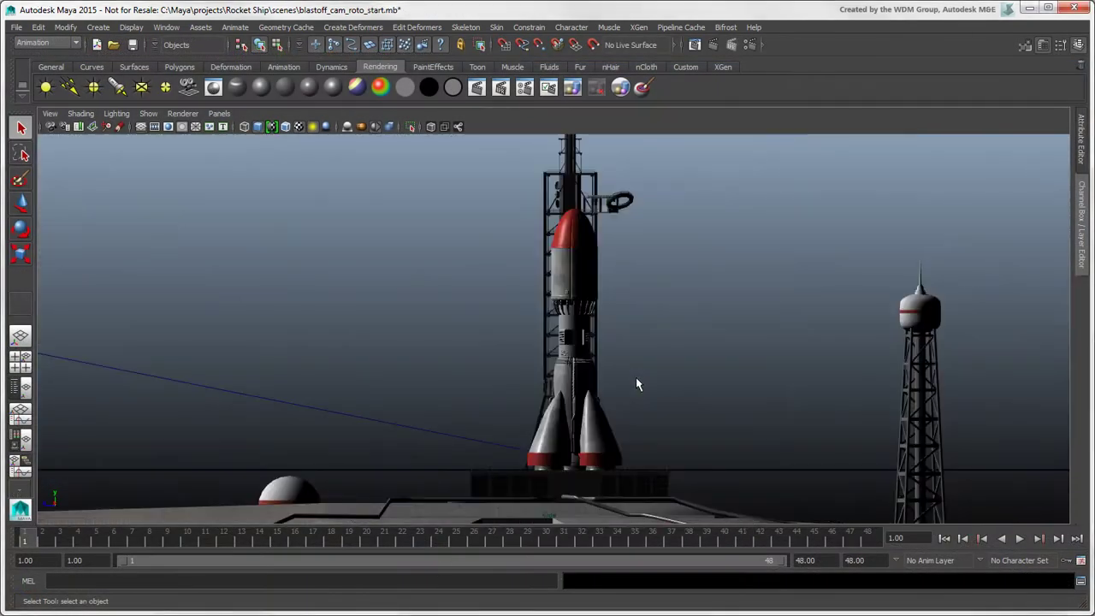
Attach rocket_wireframe.jpg to the camera as an image plane
{"action": "left_click", "coordinate": [50, 116]}
{"action": "mouse_move", "coordinate": [111, 336]}
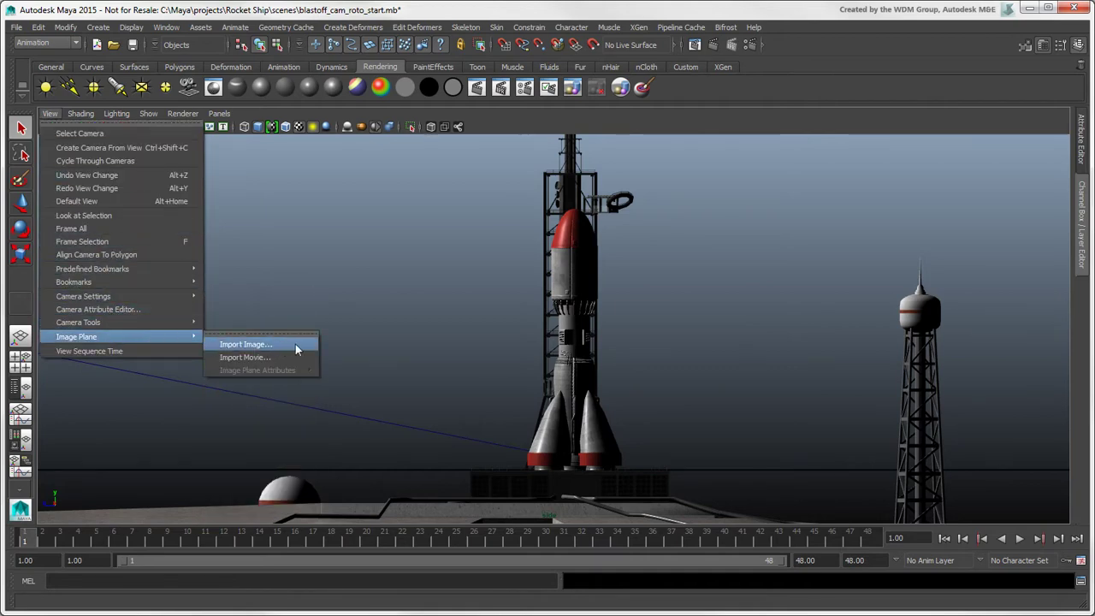
{"action": "left_click", "coordinate": [366, 357]}
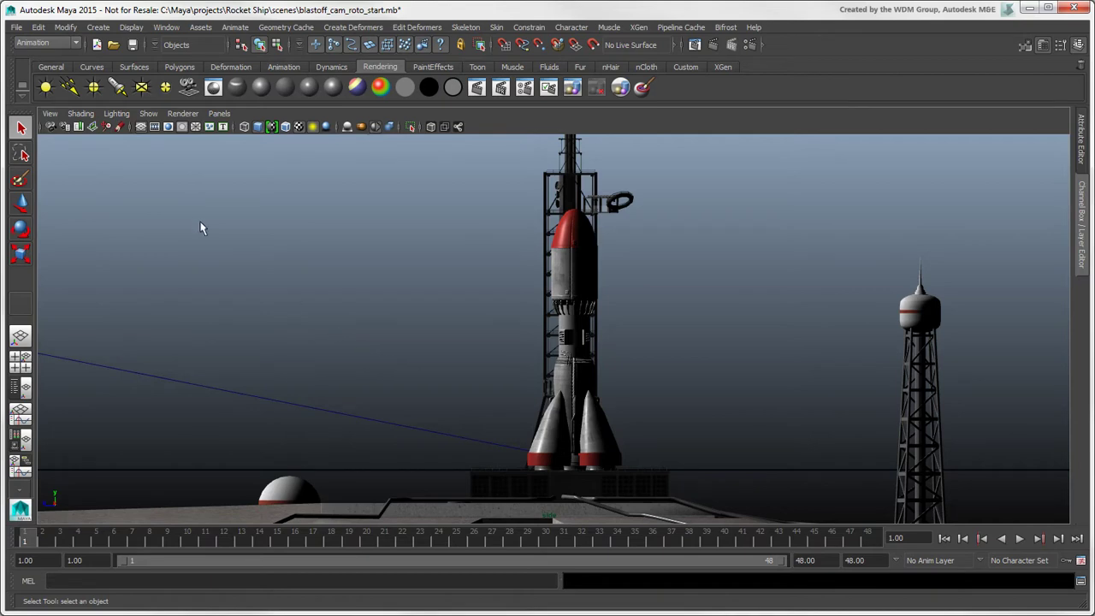
{"action": "left_click", "coordinate": [93, 128]}
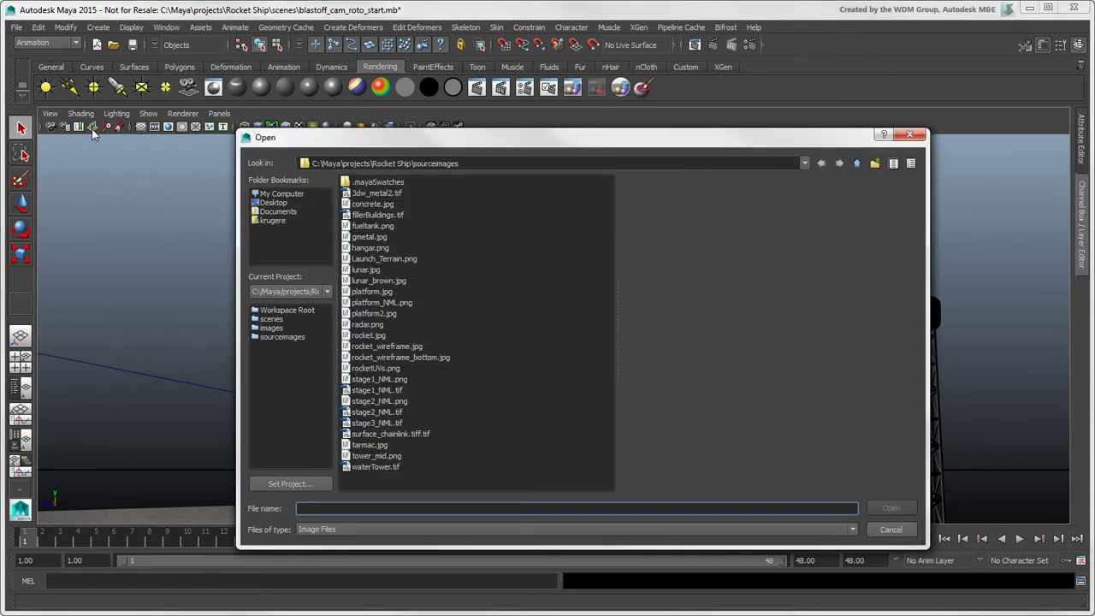
{"action": "left_click", "coordinate": [397, 347]}
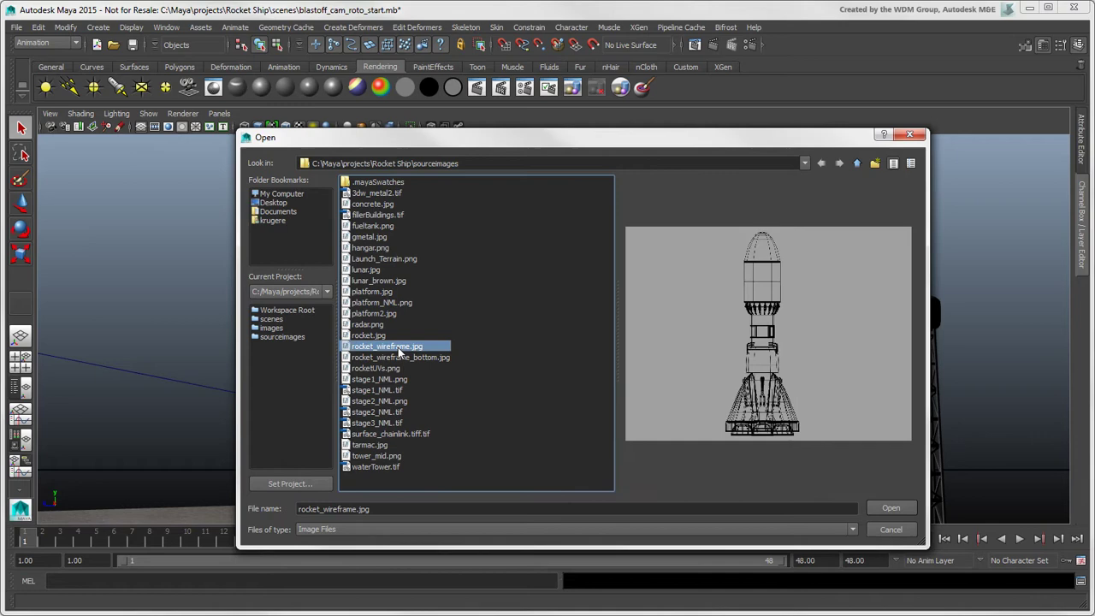
{"action": "left_click", "coordinate": [891, 509]}
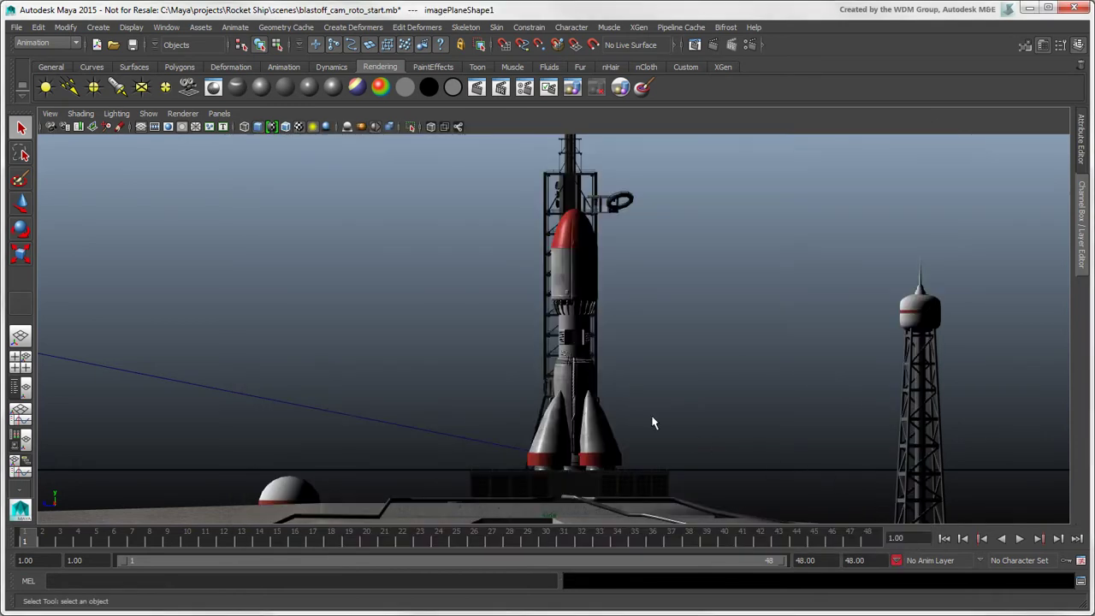
Select imagePlane1 in the Outliner, frame it, and view it zoomed out in wireframe
{"action": "left_click", "coordinate": [166, 27]}
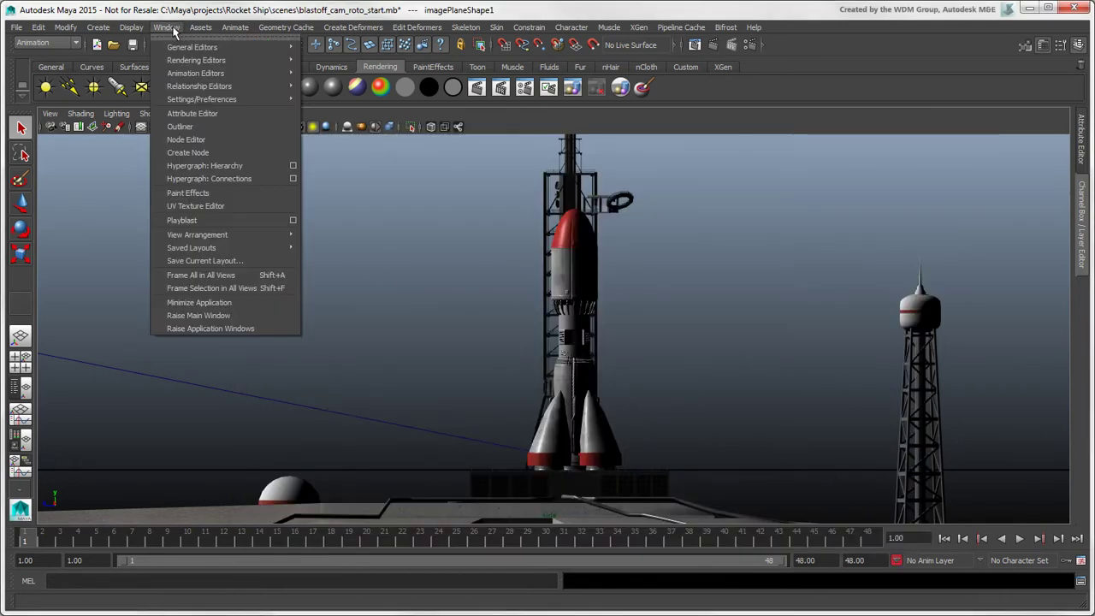
{"action": "left_click", "coordinate": [201, 130]}
{"action": "left_click", "coordinate": [105, 371]}
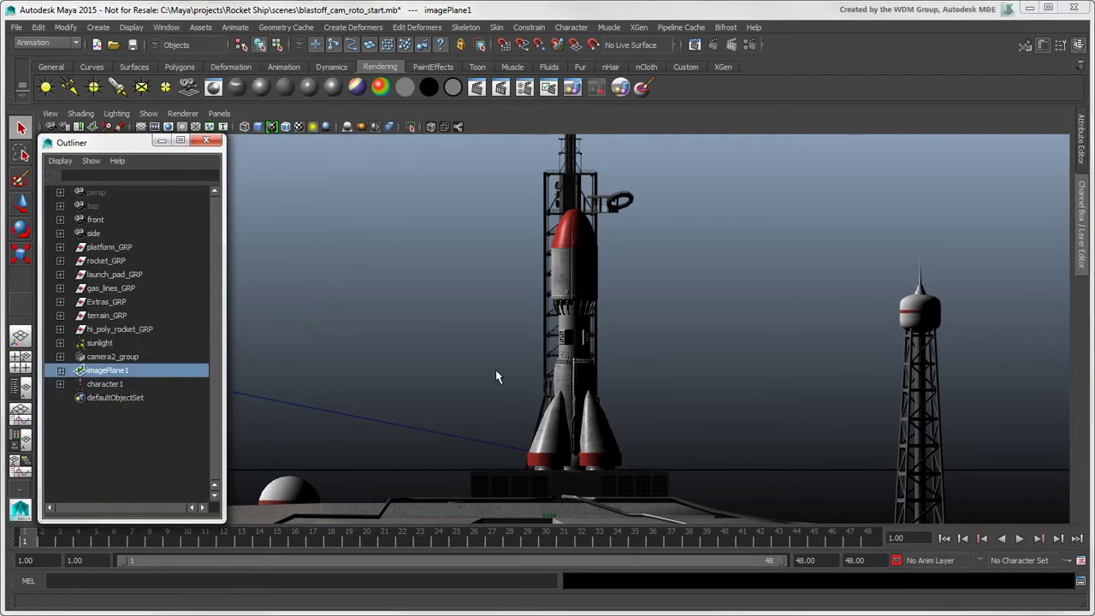
{"action": "key", "text": "f"}
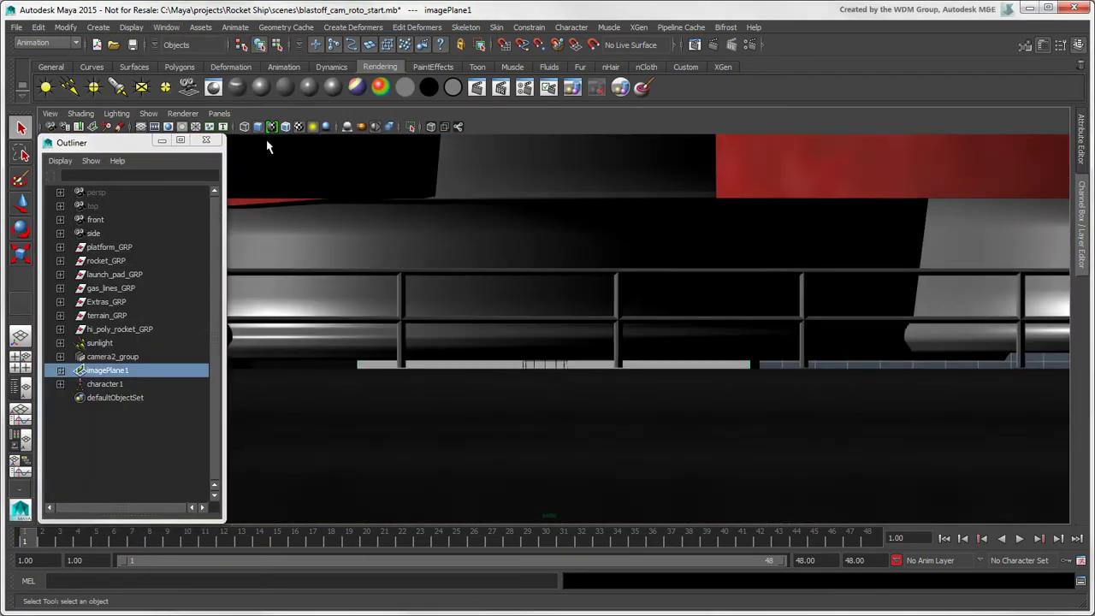
{"action": "left_click", "coordinate": [244, 128]}
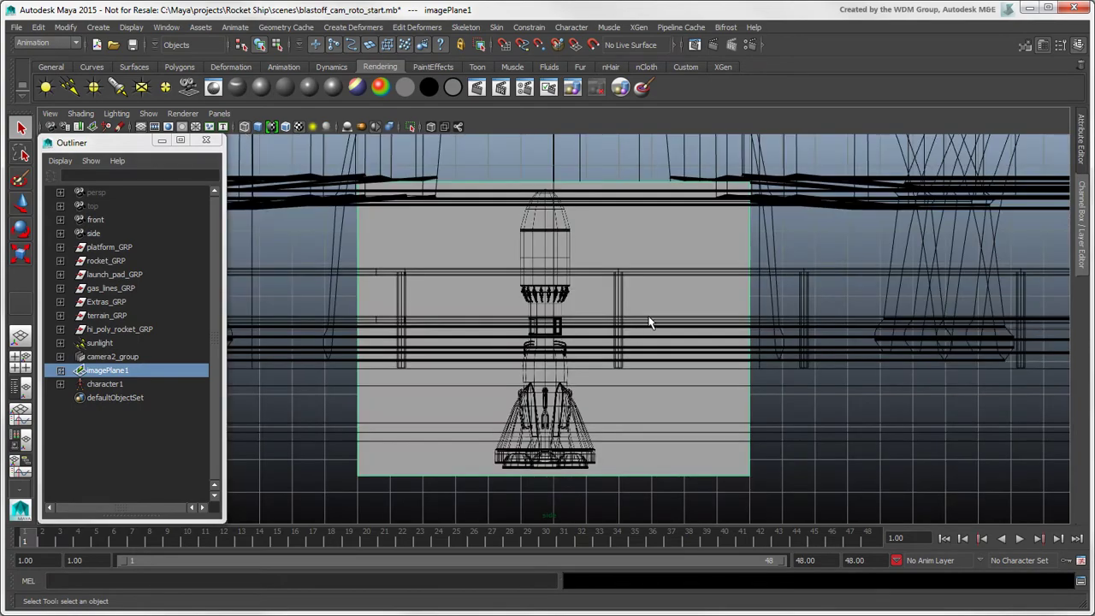
{"action": "scroll", "coordinate": [649, 322], "scroll_direction": "down", "scroll_amount": 2}
{"action": "scroll", "coordinate": [649, 322], "scroll_direction": "down", "scroll_amount": 2}
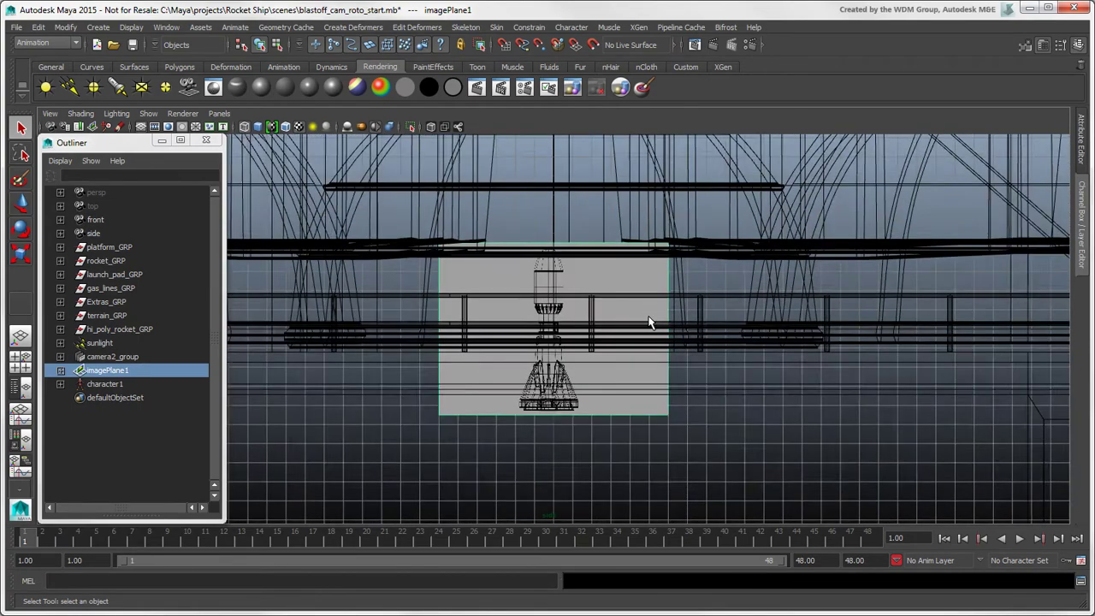
{"action": "scroll", "coordinate": [649, 322], "scroll_direction": "down", "scroll_amount": 1}
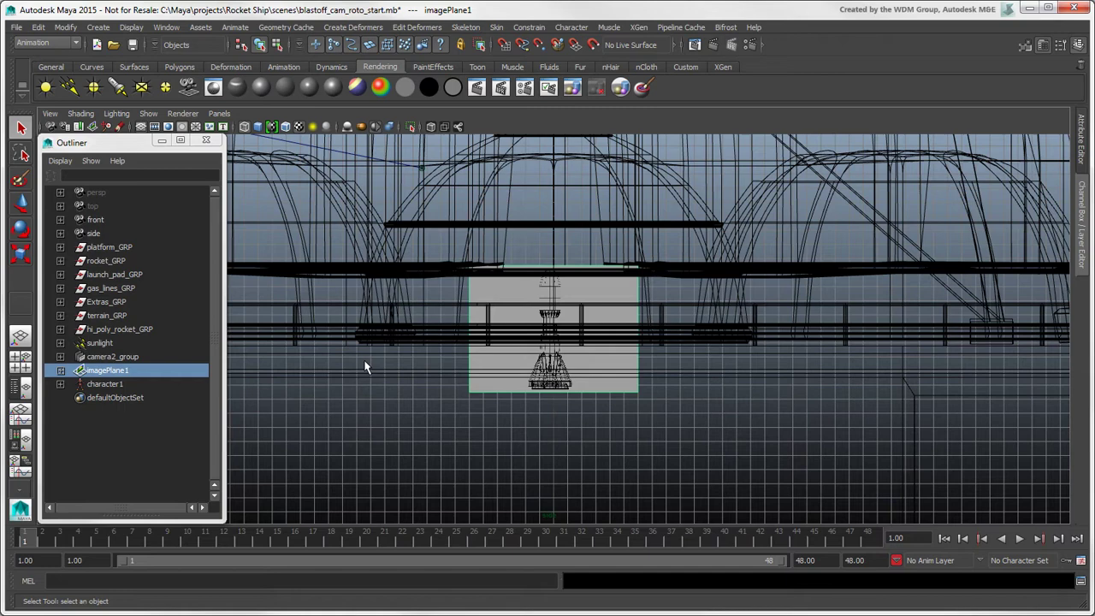
Delete the camera-attached imagePlane1 and create a free-standing 60-by-40 image plane instead
{"action": "key", "text": "Delete"}
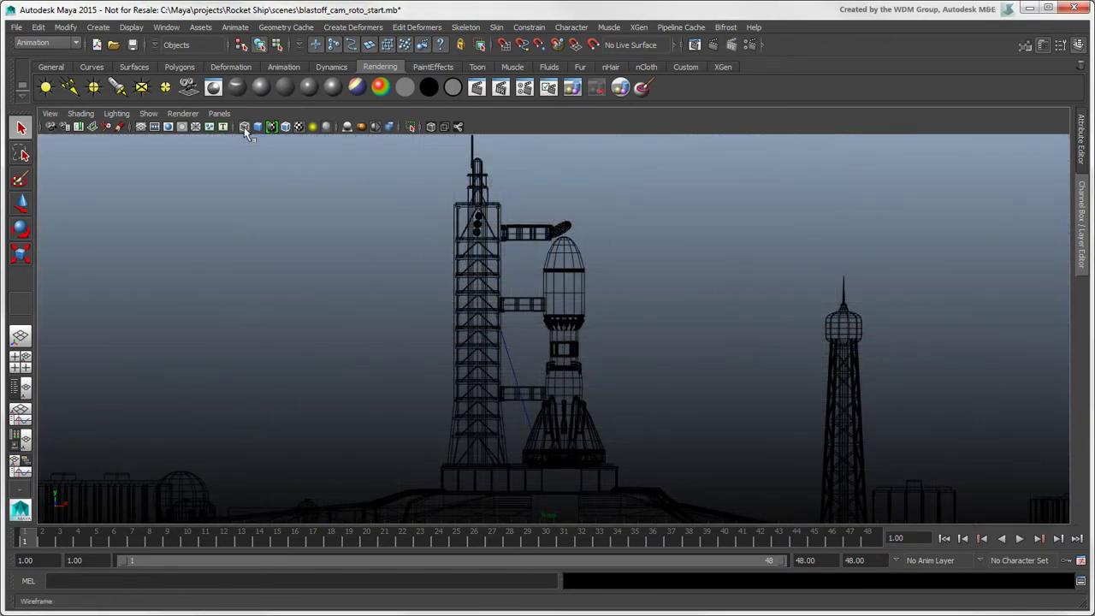
{"action": "left_click", "coordinate": [101, 29]}
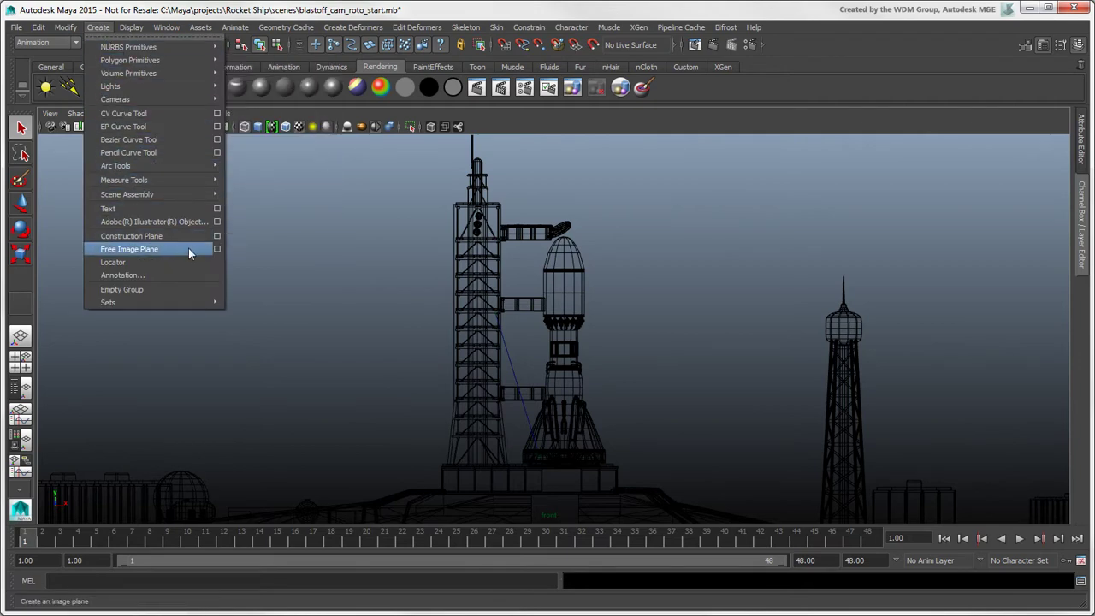
{"action": "left_click", "coordinate": [218, 249]}
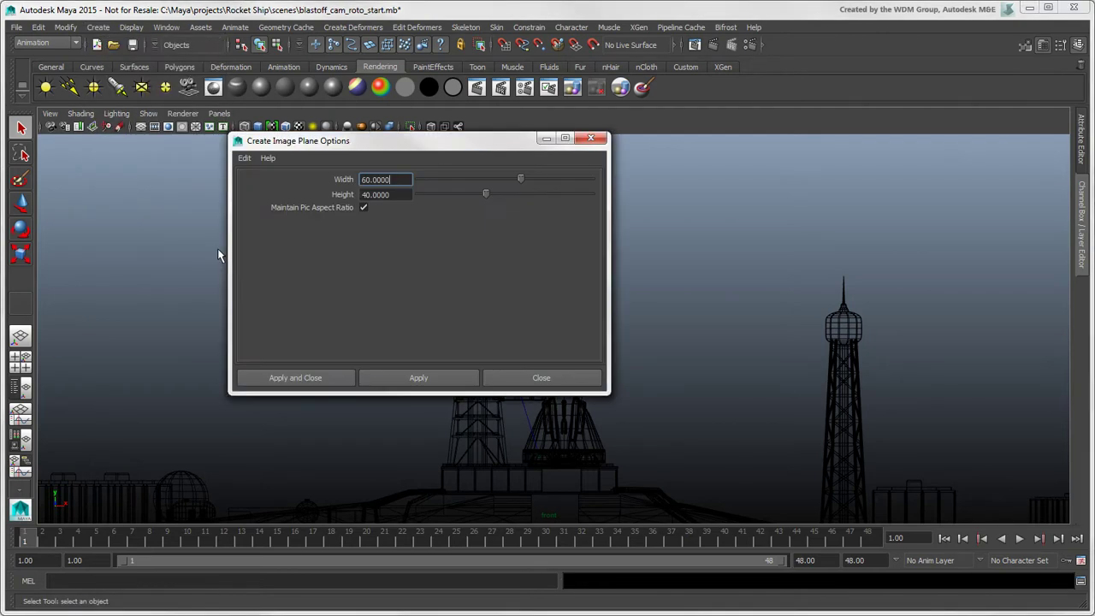
{"action": "left_click", "coordinate": [294, 377]}
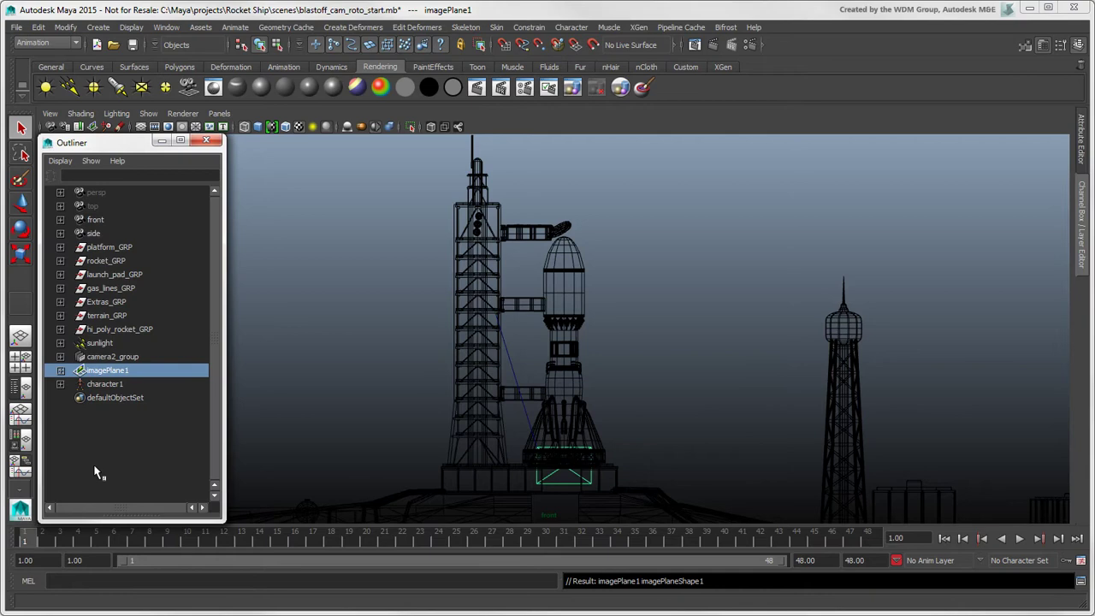
Load rocket_wireframe.jpg as the free image plane's Image Name and frame it
{"action": "left_click", "coordinate": [1083, 154]}
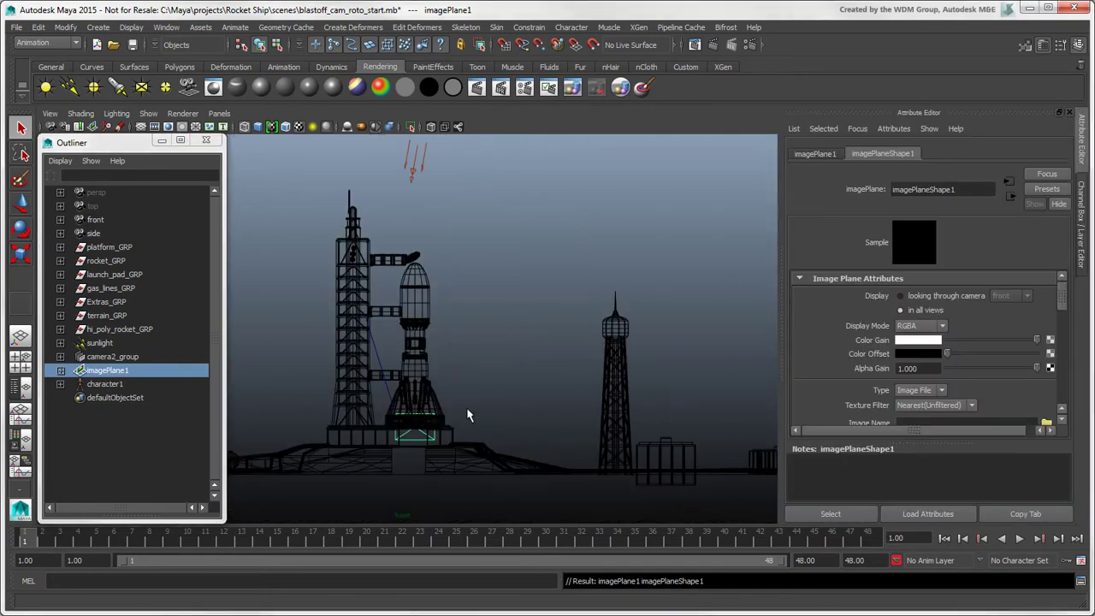
{"action": "scroll", "coordinate": [466, 407], "scroll_direction": "up", "scroll_amount": 2}
{"action": "scroll", "coordinate": [467, 407], "scroll_direction": "up", "scroll_amount": 2}
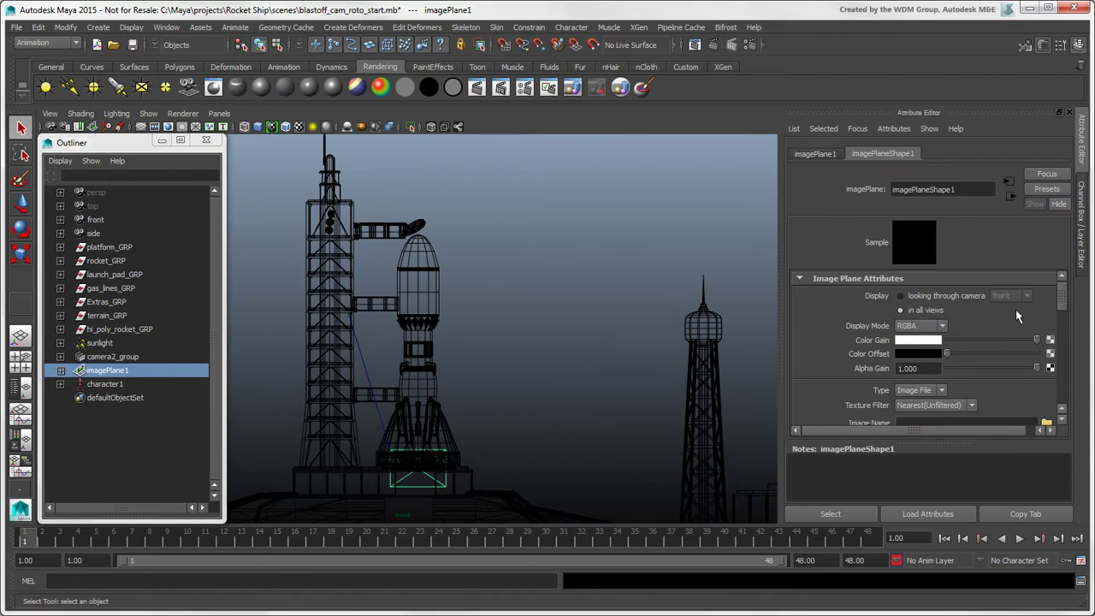
{"action": "left_click_drag", "start_coordinate": [1063, 297], "coordinate": [1061, 313]}
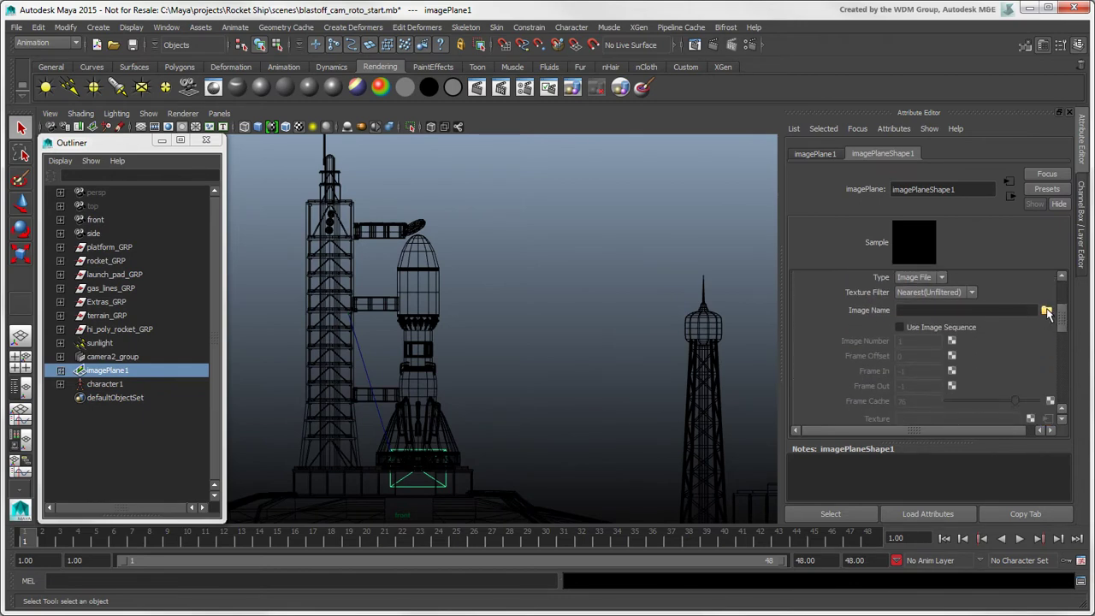
{"action": "left_click", "coordinate": [1046, 311]}
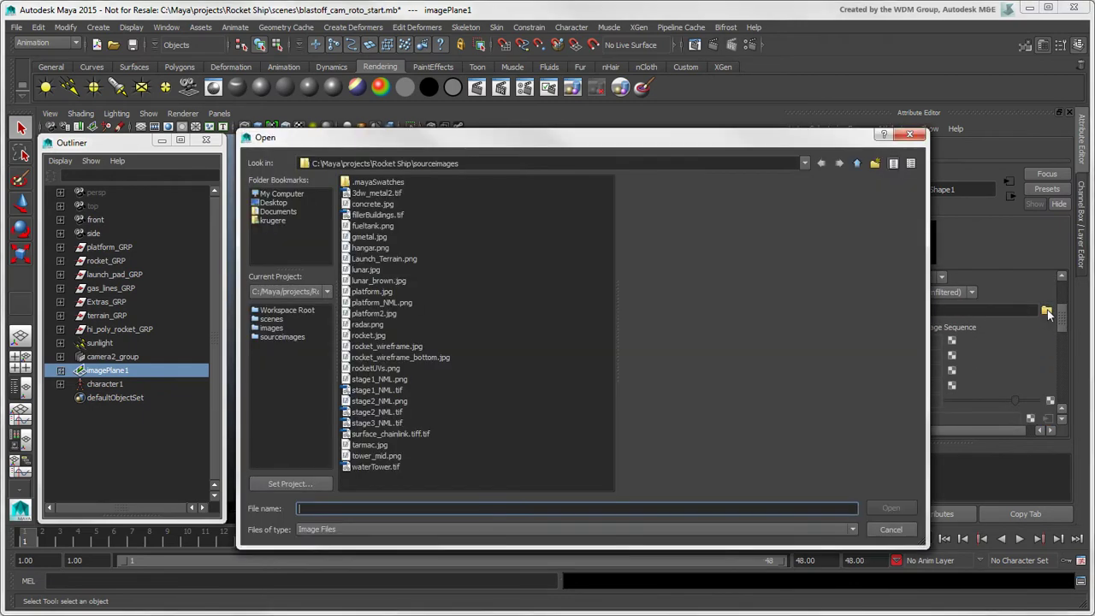
{"action": "left_click", "coordinate": [385, 347]}
{"action": "left_click", "coordinate": [890, 508]}
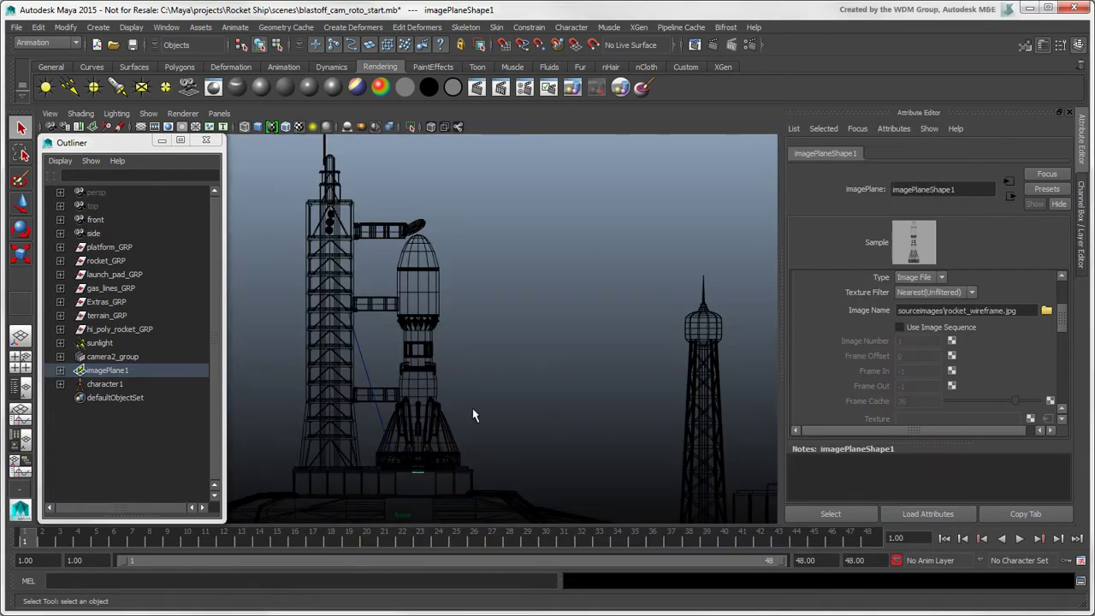
{"action": "key", "text": "f"}
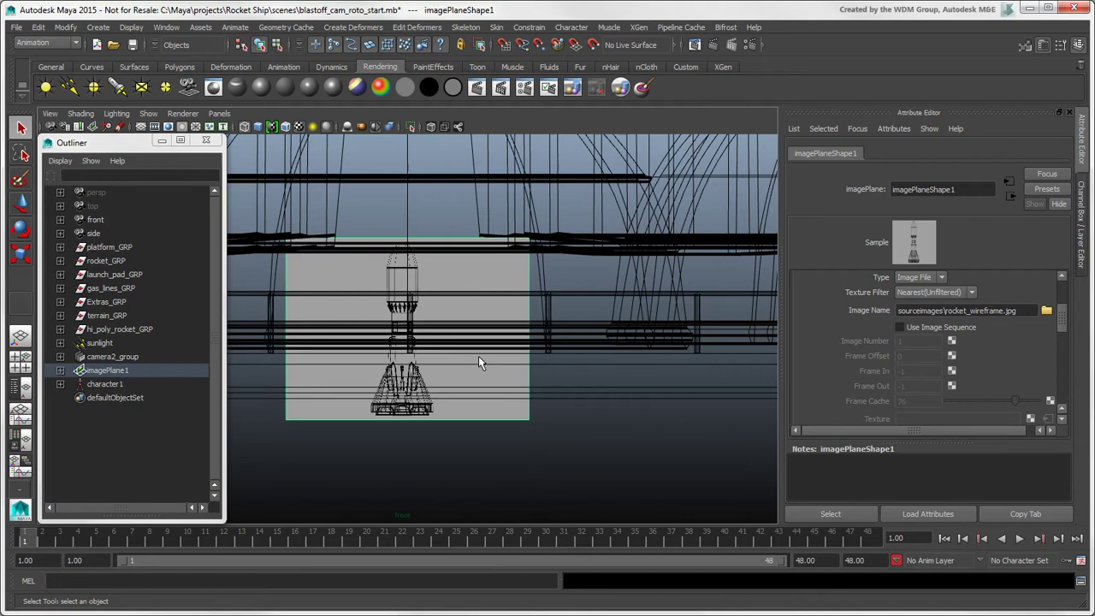
Set the image plane's Placement Extras Width to 360
{"action": "left_click_drag", "start_coordinate": [1065, 320], "coordinate": [1075, 382]}
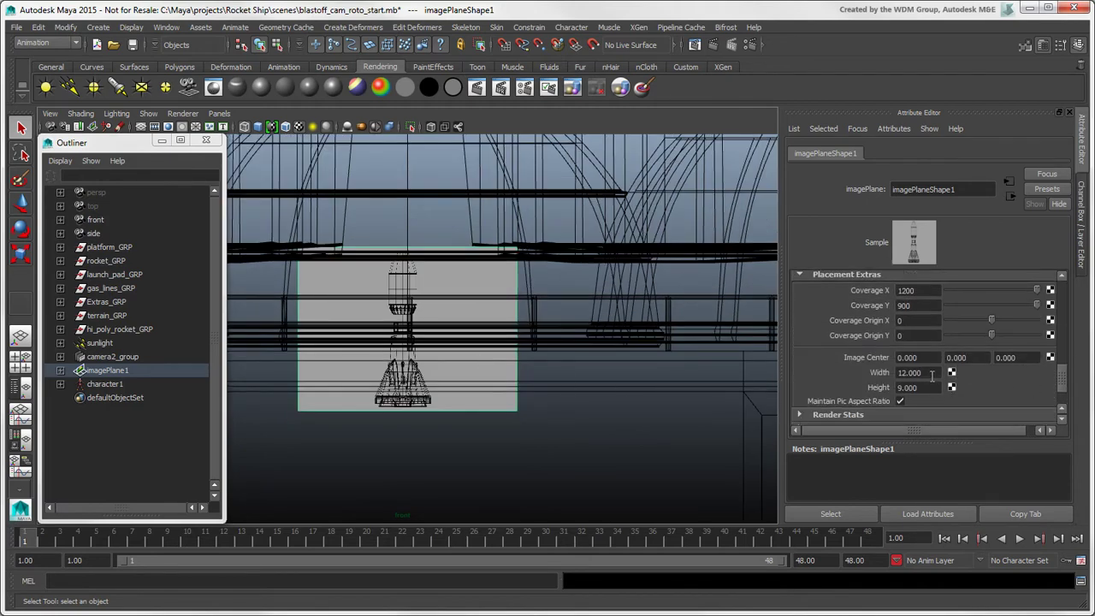
{"action": "left_click_drag", "start_coordinate": [902, 373], "coordinate": [930, 376]}
{"action": "type", "text": "360"}
{"action": "key", "text": "Return"}
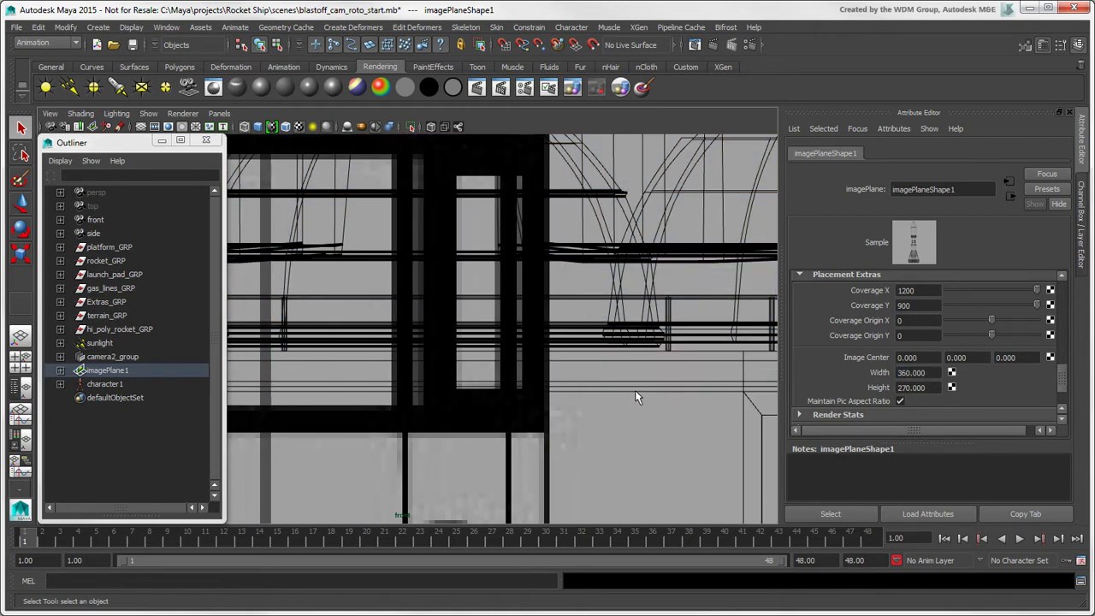
In shaded view, scale, tilt and raise imagePlane1 about 122 units behind the rocket
{"action": "key", "text": "f"}
{"action": "key", "text": "5"}
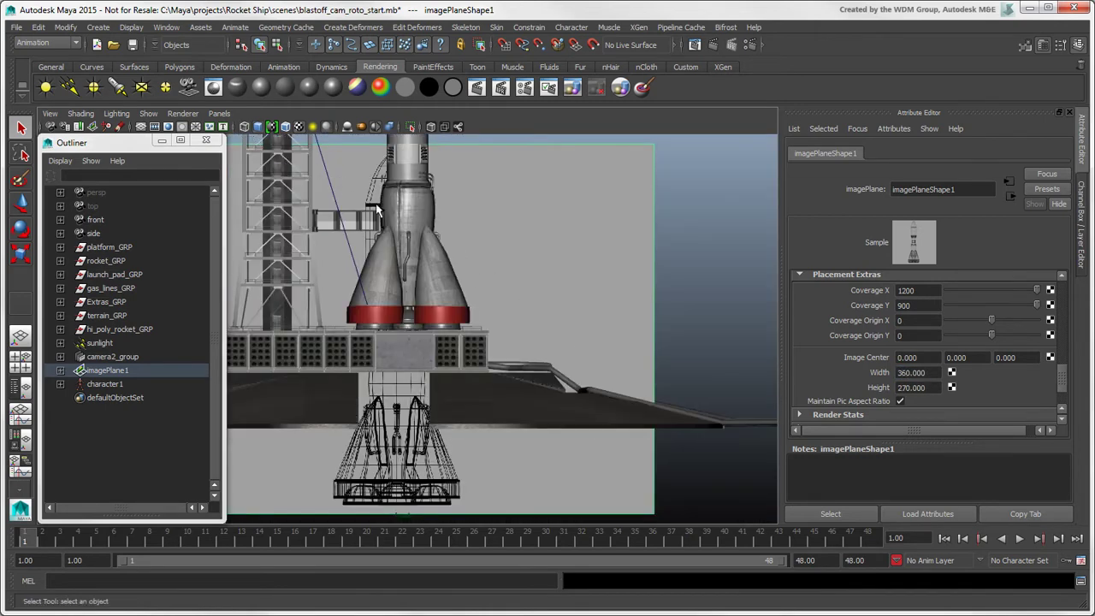
{"action": "scroll", "coordinate": [597, 272], "scroll_direction": "down", "scroll_amount": 3}
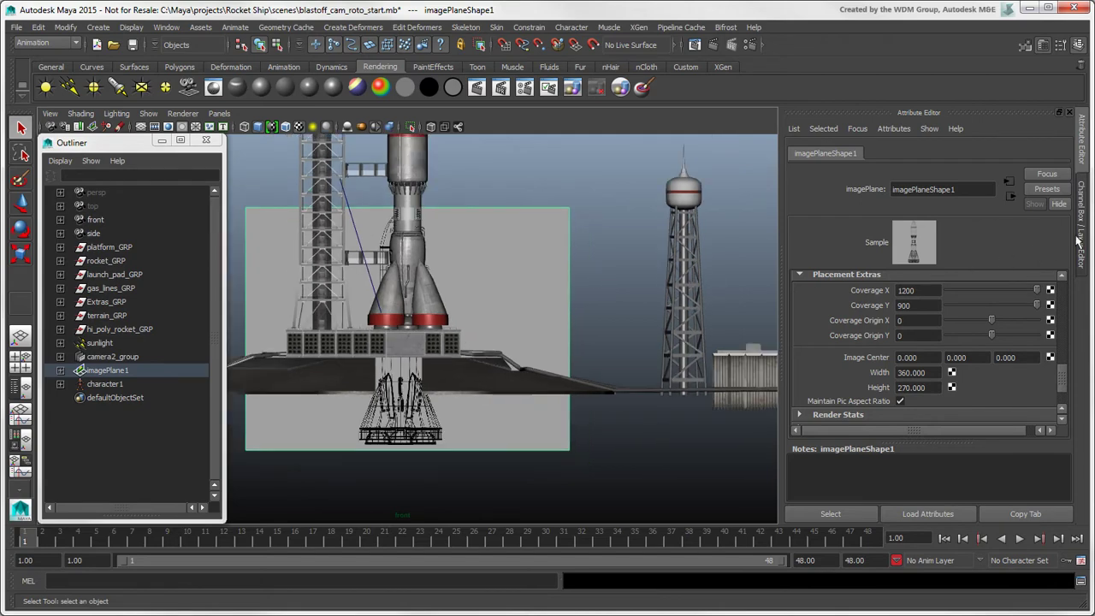
{"action": "left_click", "coordinate": [1079, 242]}
{"action": "key", "text": "r"}
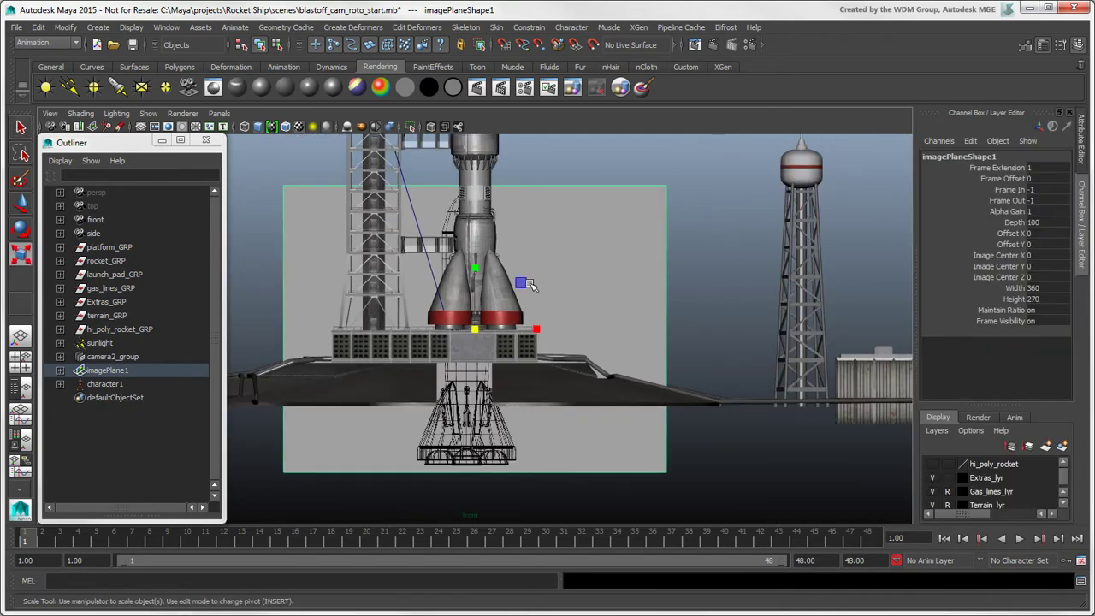
{"action": "mouse_move", "coordinate": [475, 329]}
{"action": "left_mouse_down"}
{"action": "mouse_move", "coordinate": [585, 270]}
{"action": "mouse_move", "coordinate": [527, 293]}
{"action": "mouse_move", "coordinate": [536, 294]}
{"action": "left_mouse_up"}
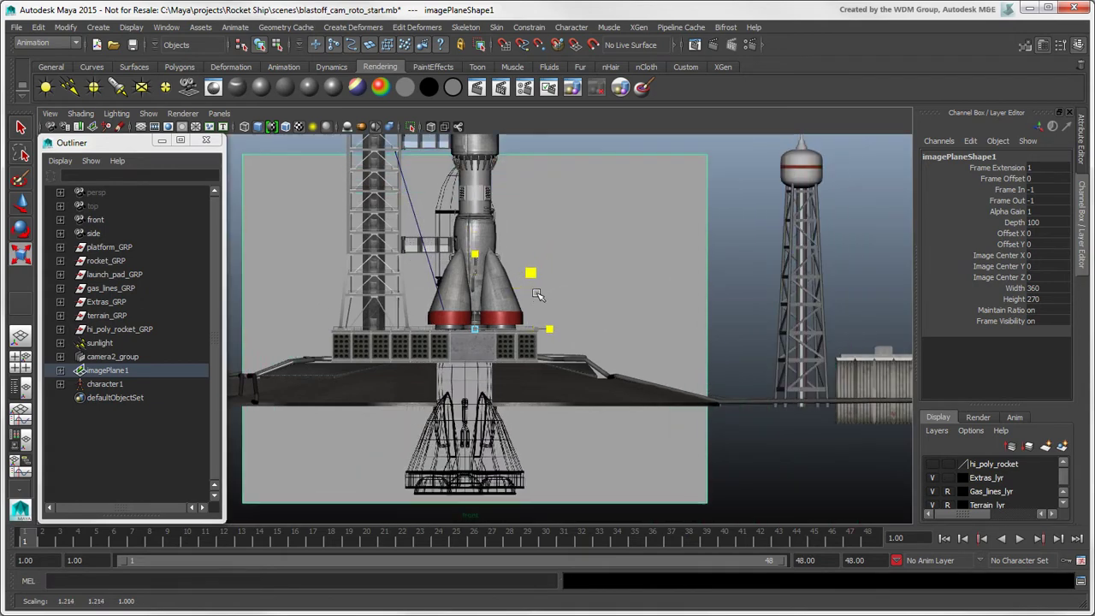
{"action": "key", "text": "e"}
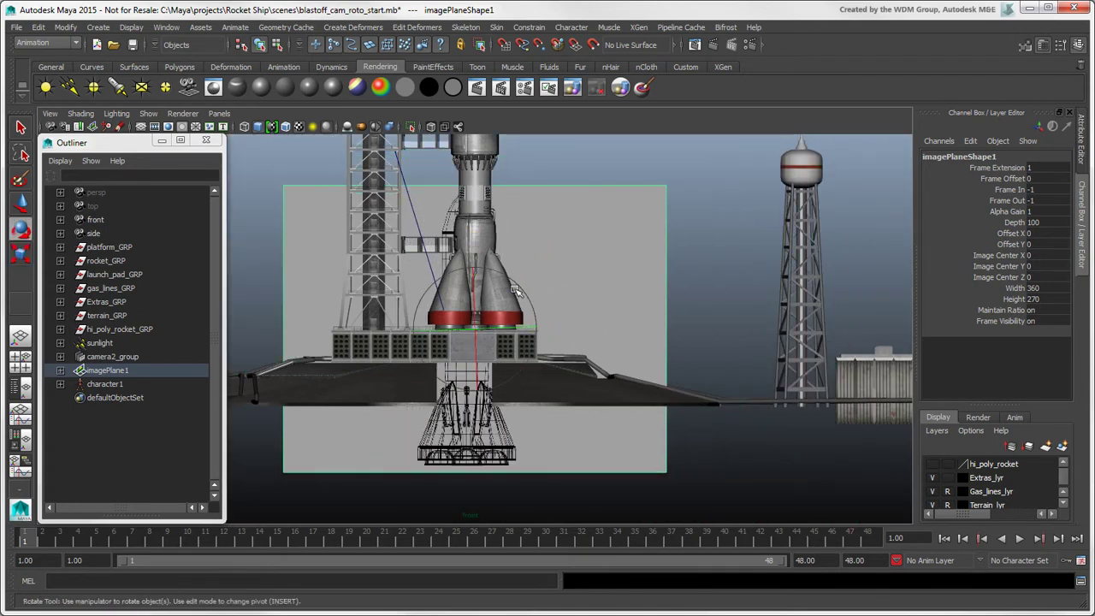
{"action": "left_click_drag", "start_coordinate": [507, 275], "coordinate": [546, 300]}
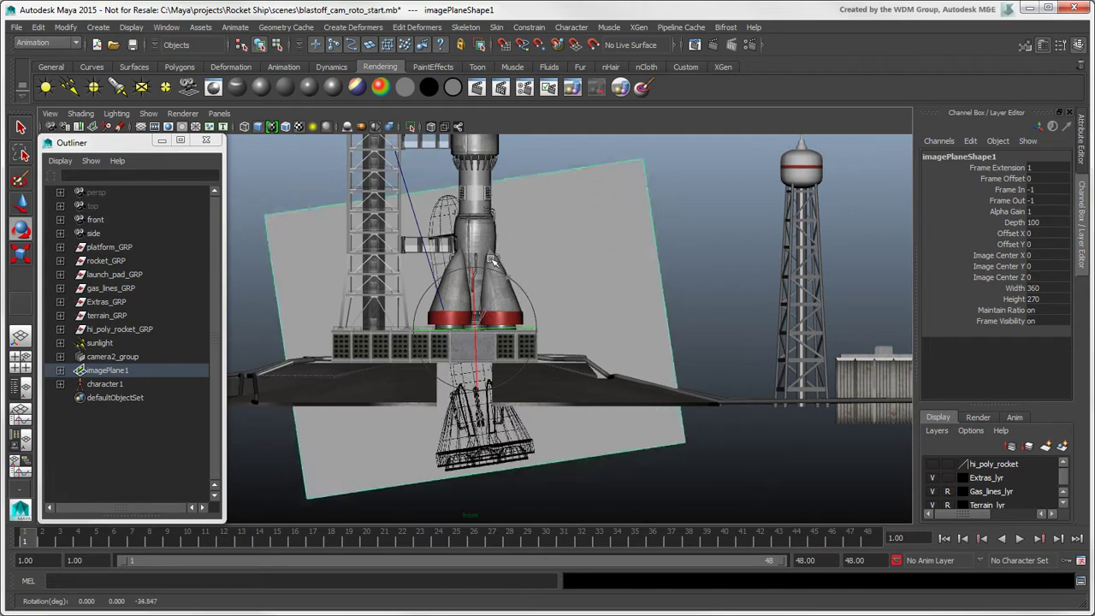
{"action": "key", "text": "w"}
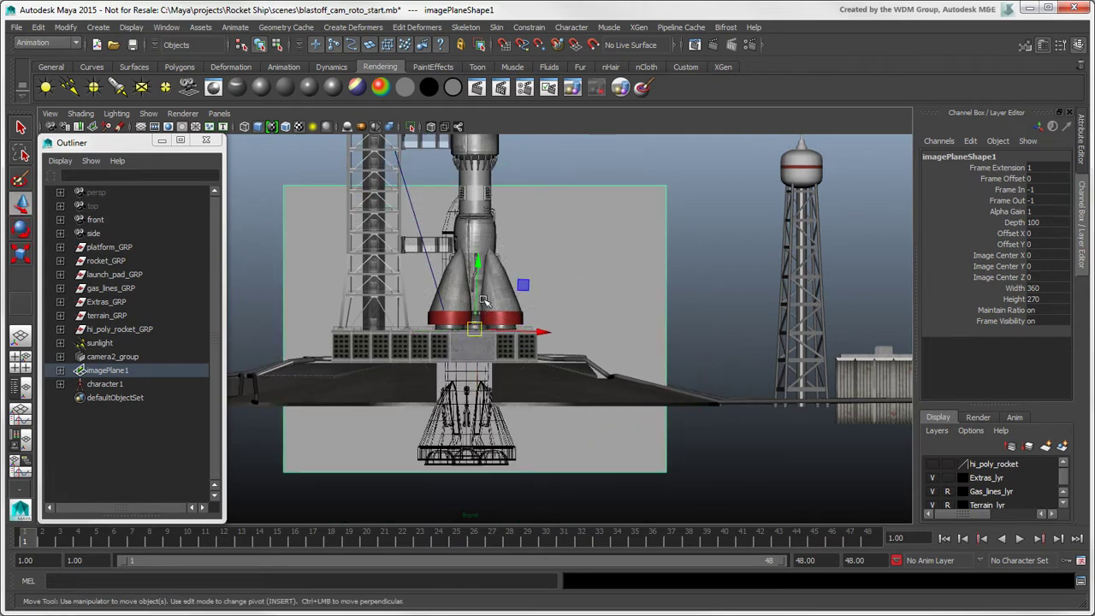
{"action": "left_click_drag", "start_coordinate": [484, 299], "coordinate": [484, 168]}
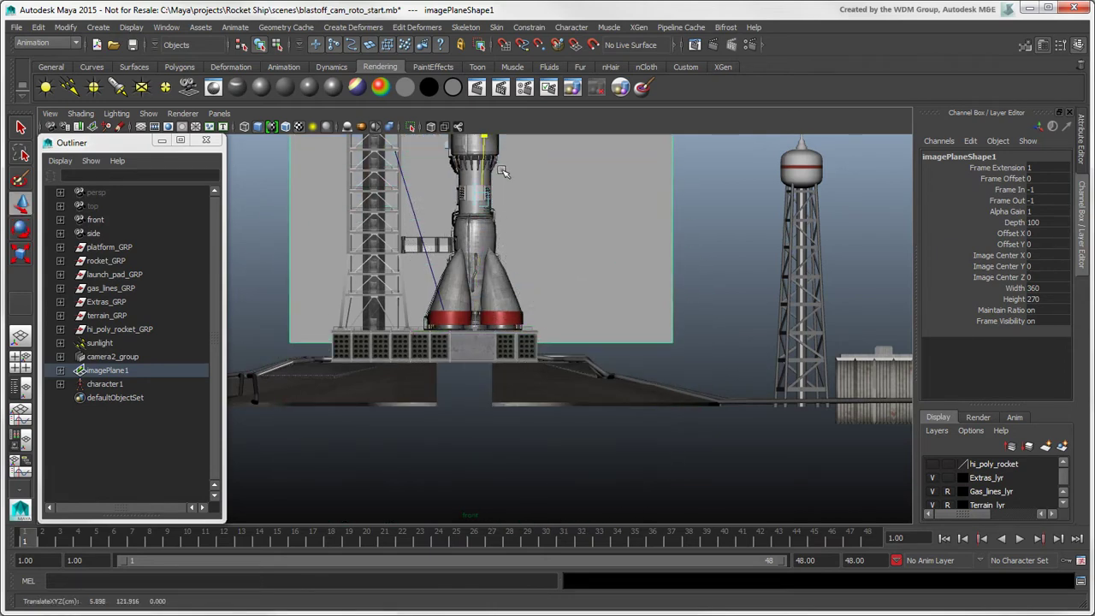
{"action": "left_click_drag", "start_coordinate": [518, 331], "coordinate": [521, 331]}
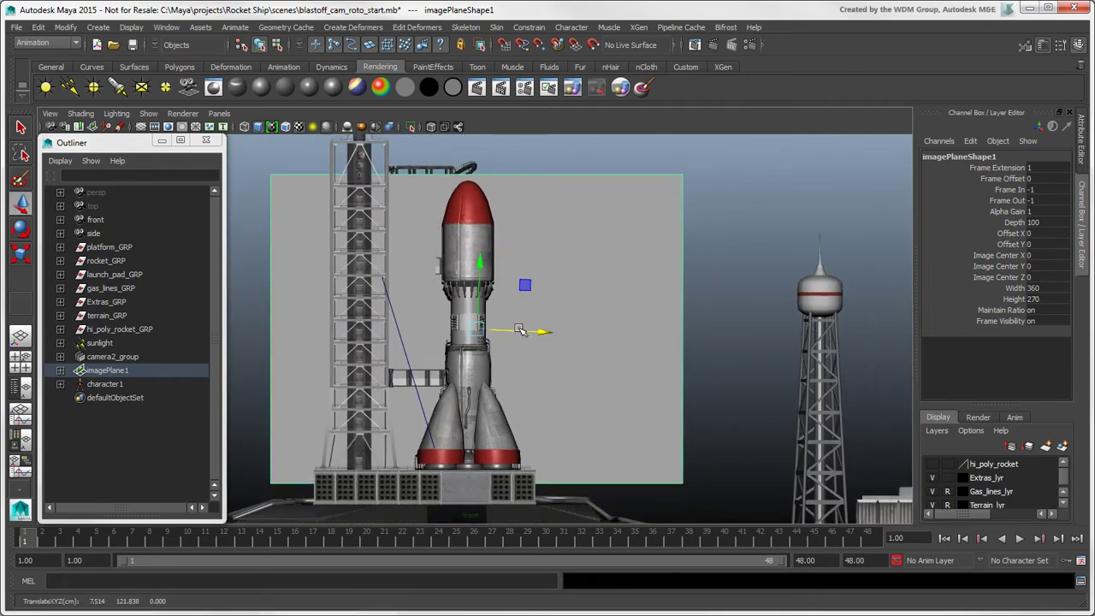
Try Image Center X and Y of 20, undo back to zero, then show four views
{"action": "left_click", "coordinate": [1080, 145]}
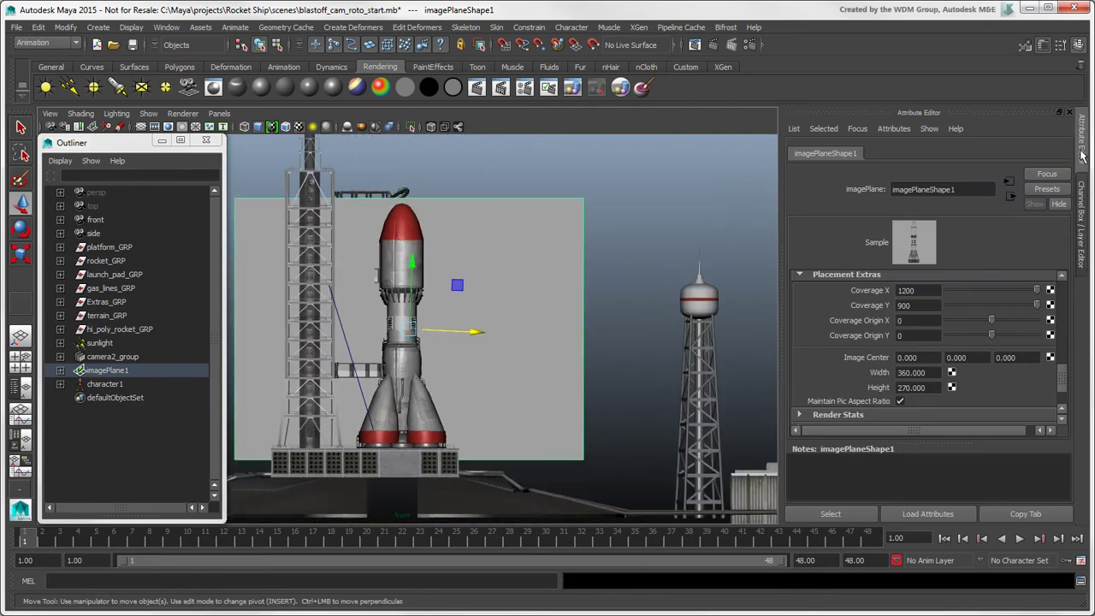
{"action": "double_click", "coordinate": [923, 358]}
{"action": "type", "text": "20"}
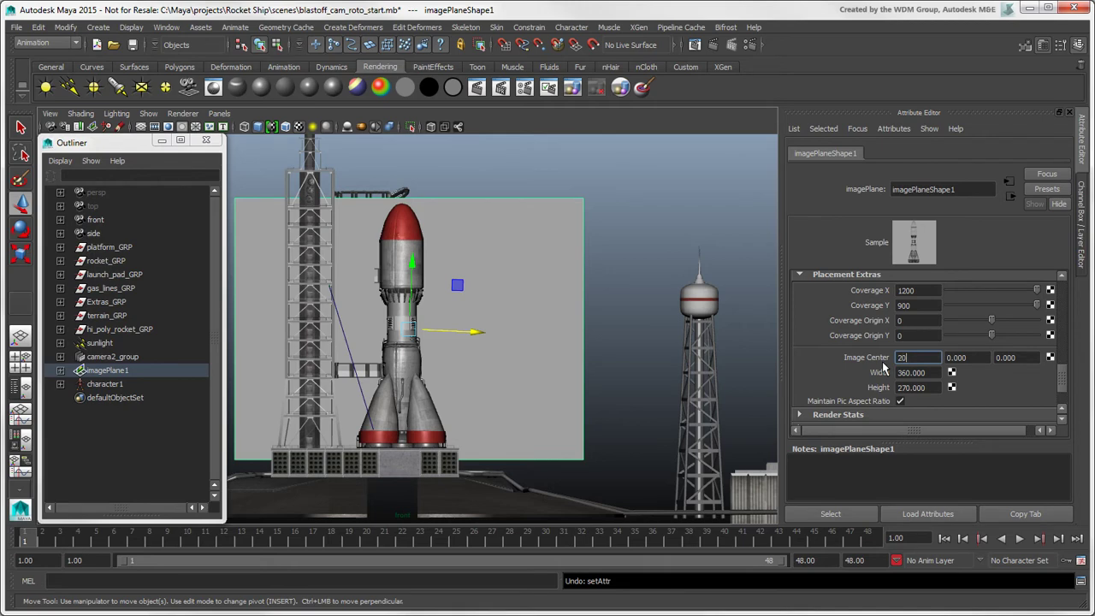
{"action": "key", "text": "Return"}
{"action": "left_click_drag", "start_coordinate": [978, 363], "coordinate": [941, 358]}
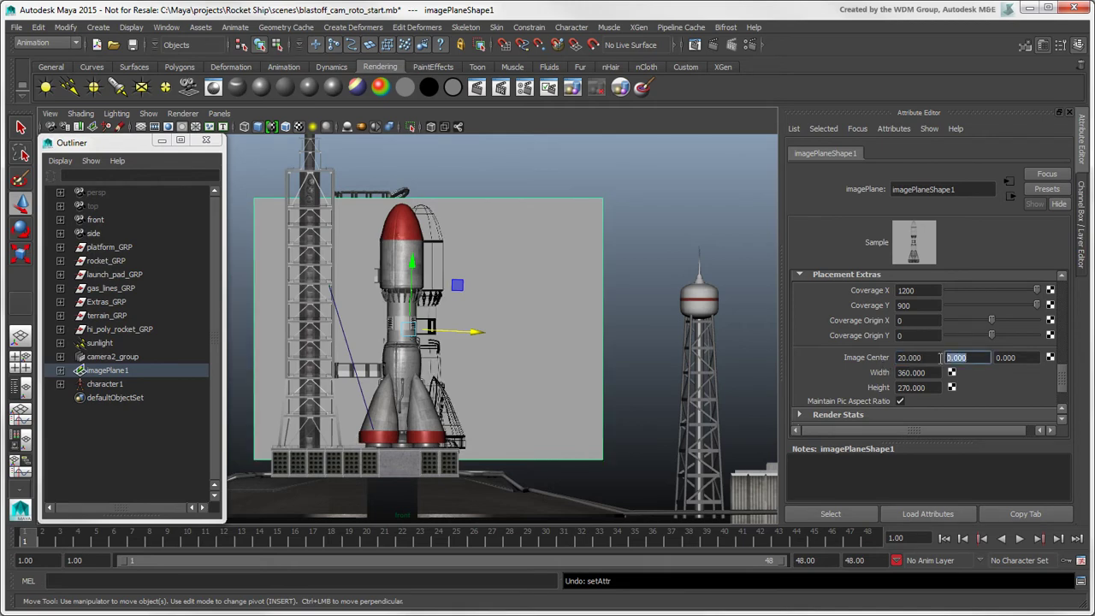
{"action": "type", "text": "20"}
{"action": "key", "text": "Return"}
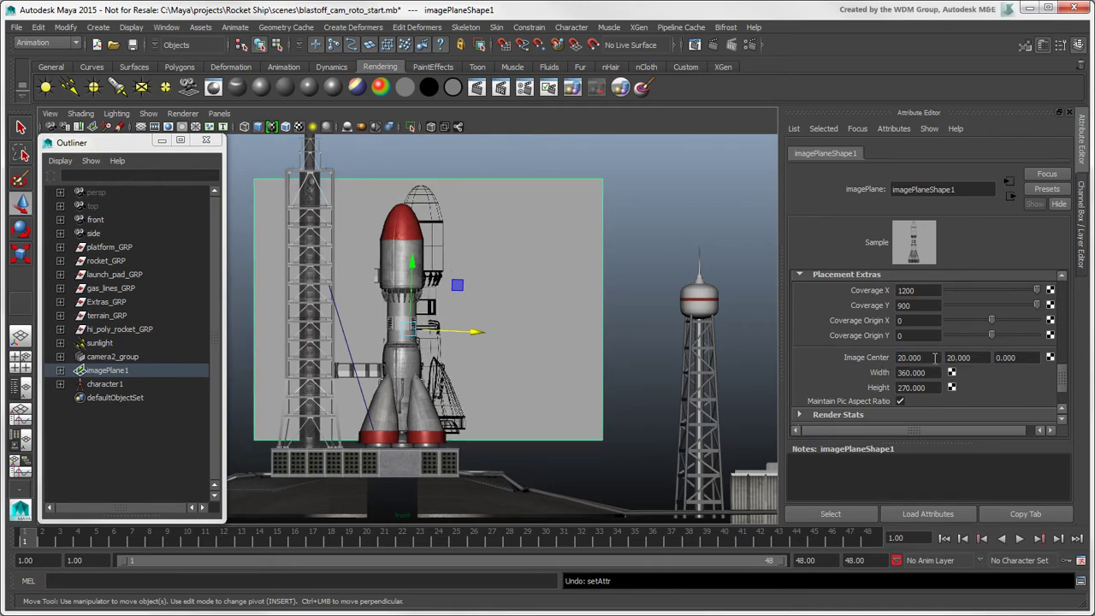
{"action": "key", "text": "ctrl+z"}
{"action": "key", "text": "ctrl+z"}
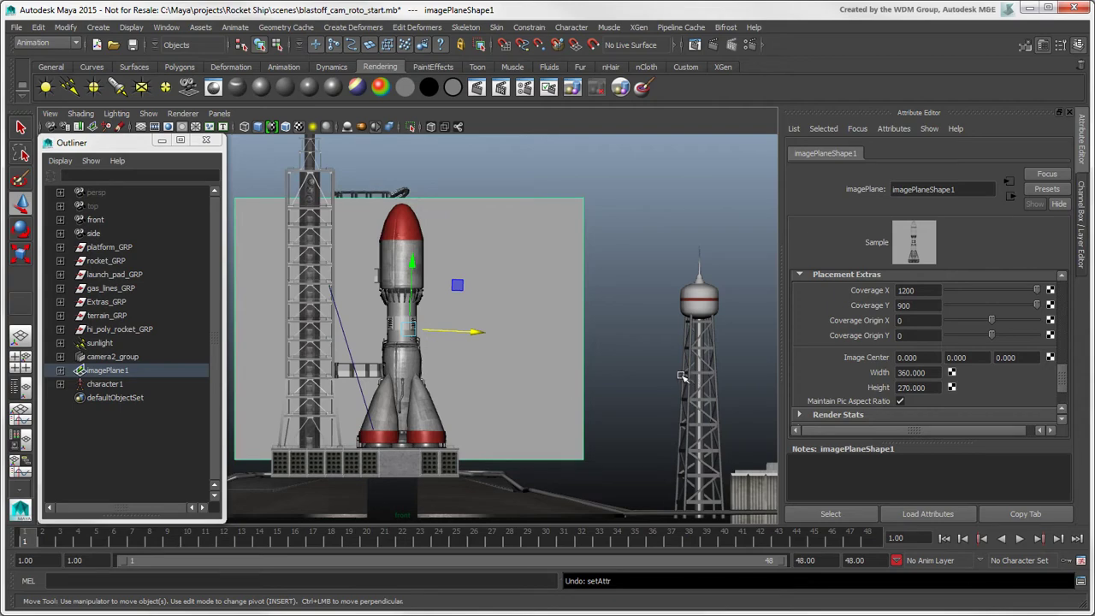
{"action": "key", "text": "space"}
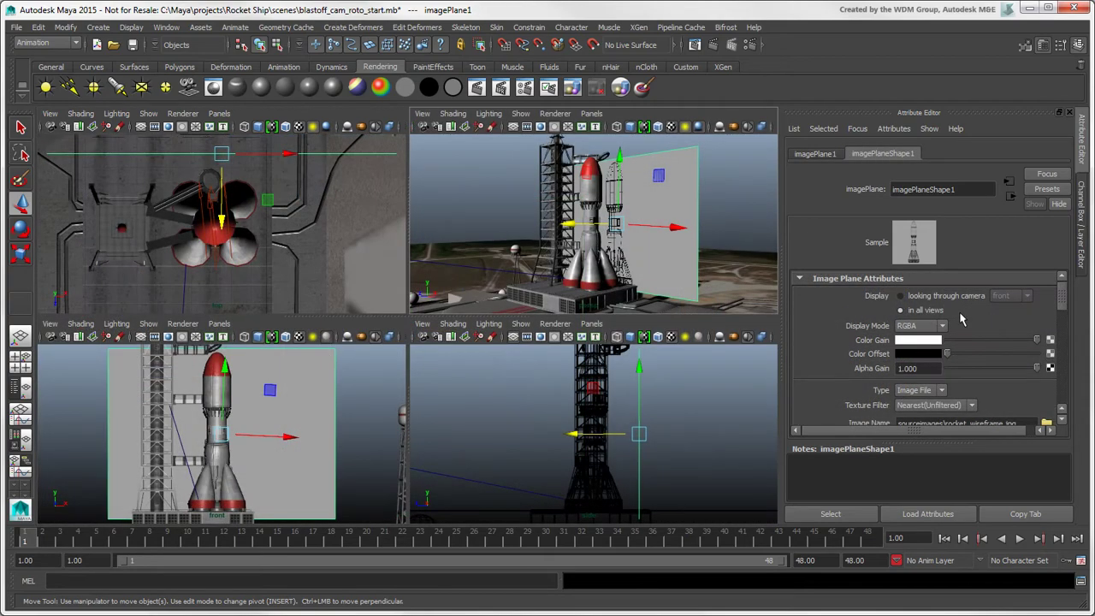
Limit imagePlane1 to looking through persp, then front, then return it to In all views
{"action": "left_click", "coordinate": [901, 296]}
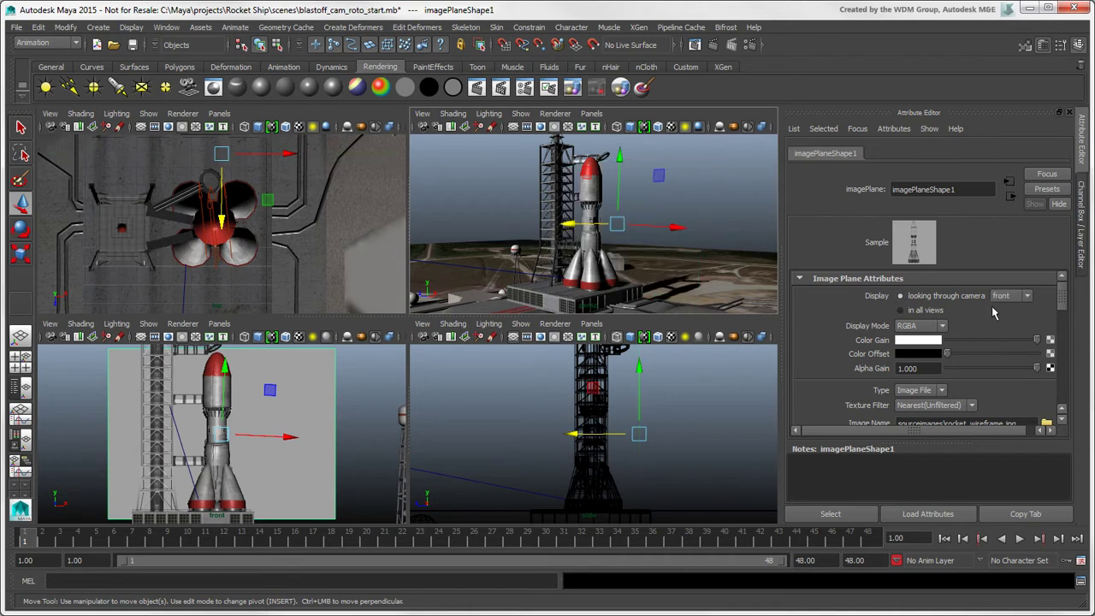
{"action": "left_click", "coordinate": [1027, 296]}
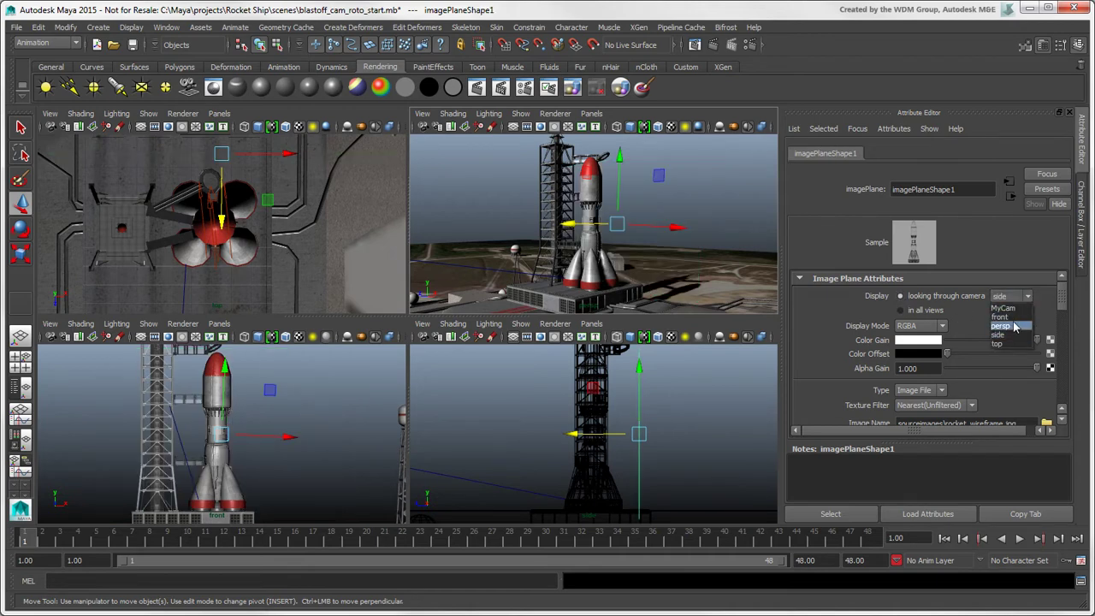
{"action": "left_click", "coordinate": [1016, 326]}
{"action": "left_click", "coordinate": [1027, 296]}
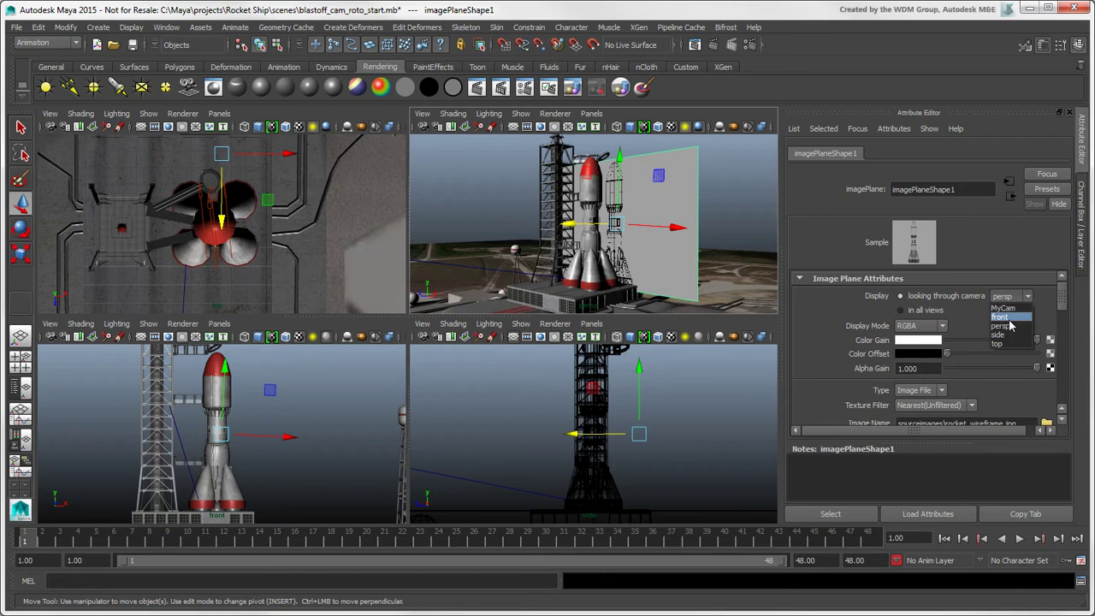
{"action": "left_click", "coordinate": [900, 310]}
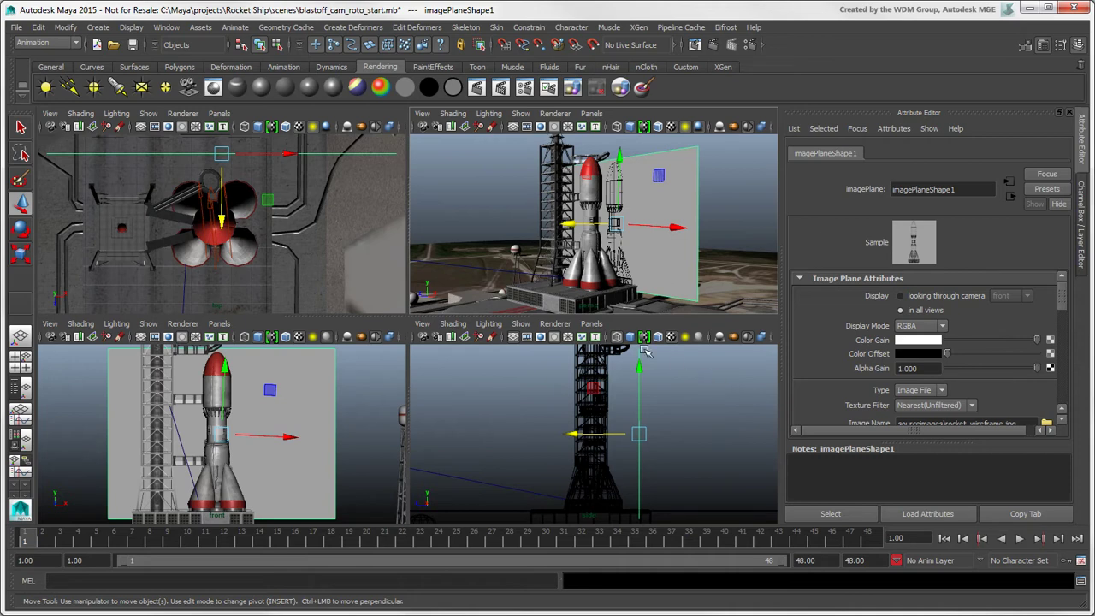
{"action": "left_click", "coordinate": [140, 30]}
{"action": "mouse_move", "coordinate": [141, 87]}
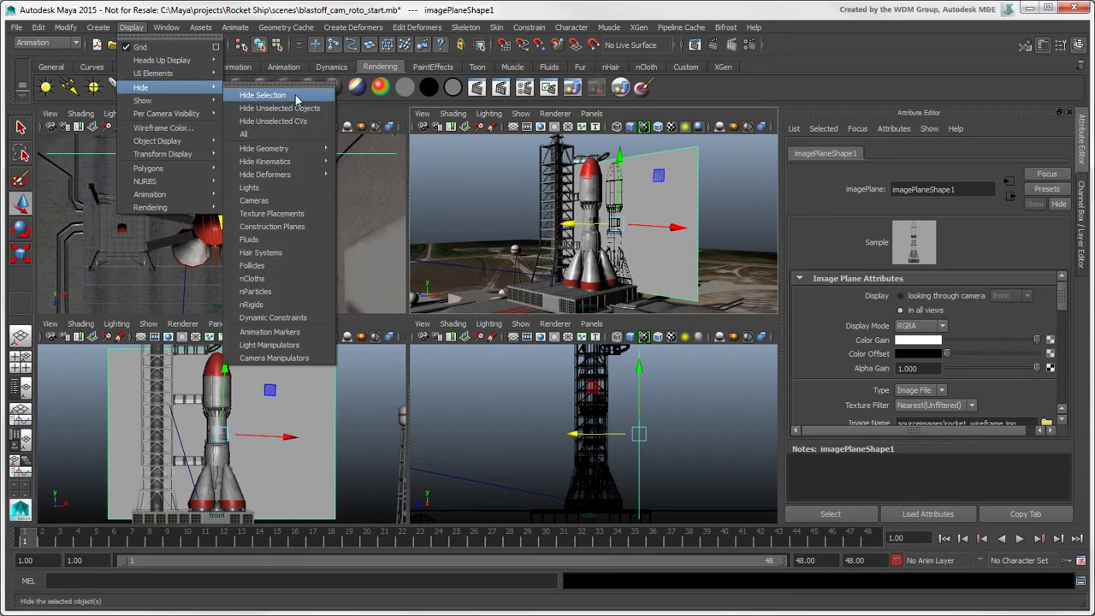
Hide the image plane then undo, and toggle image planes off and on in the perspective view
{"action": "left_click", "coordinate": [297, 100]}
{"action": "key", "text": "ctrl+z"}
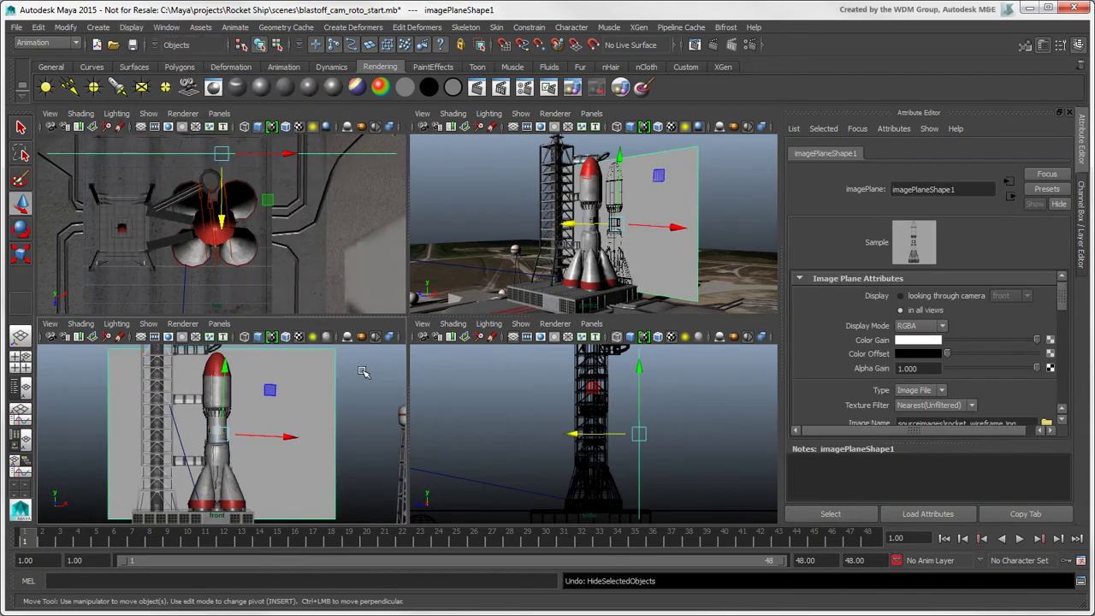
{"action": "left_click", "coordinate": [520, 114]}
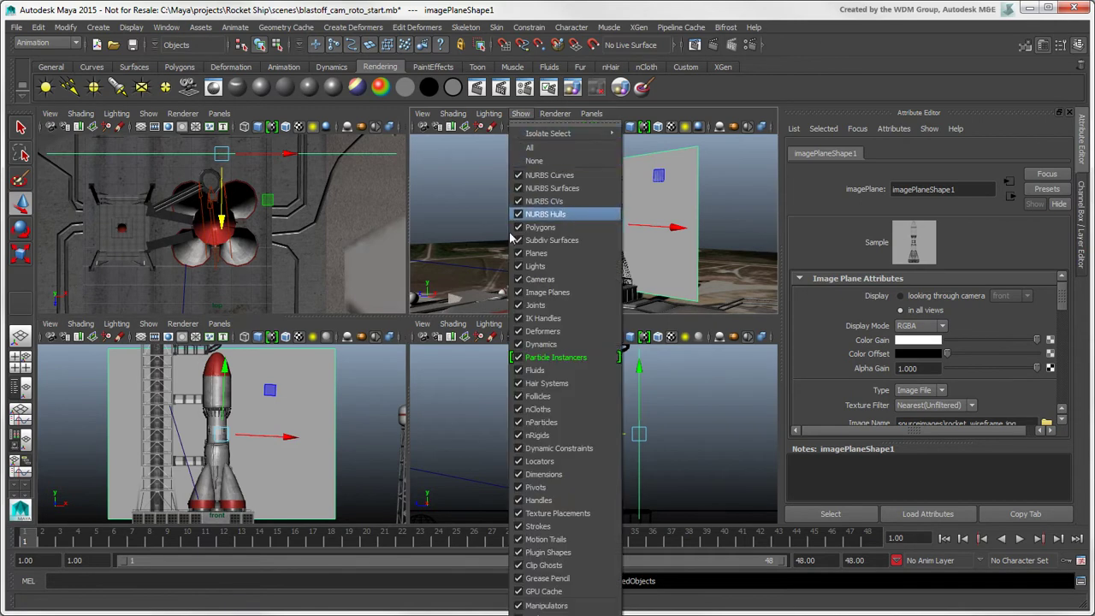
{"action": "left_click", "coordinate": [518, 292]}
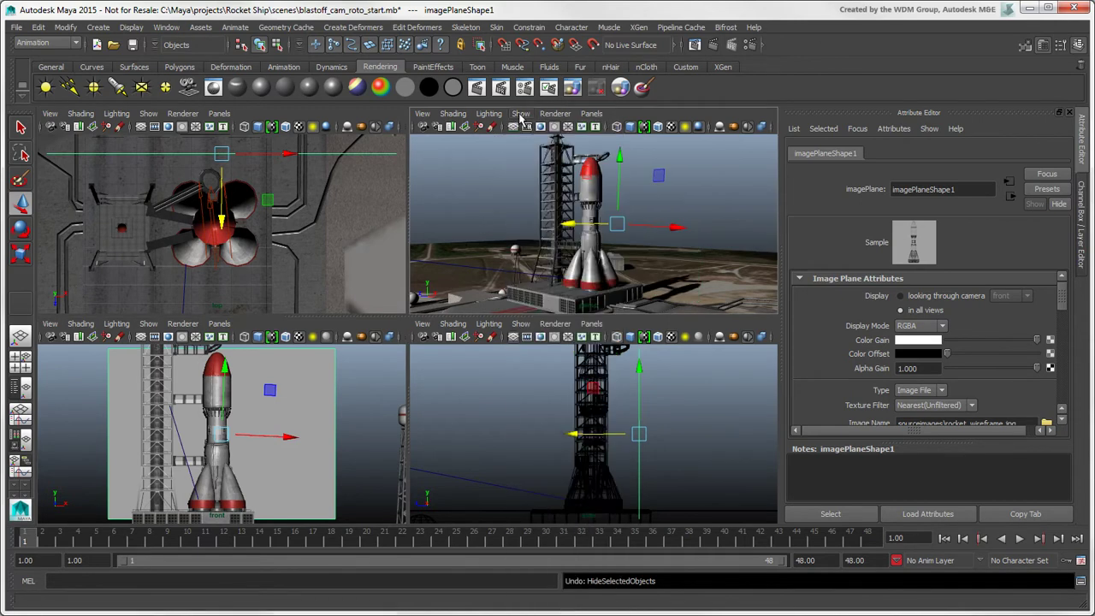
{"action": "left_click", "coordinate": [520, 114]}
{"action": "left_click", "coordinate": [547, 293]}
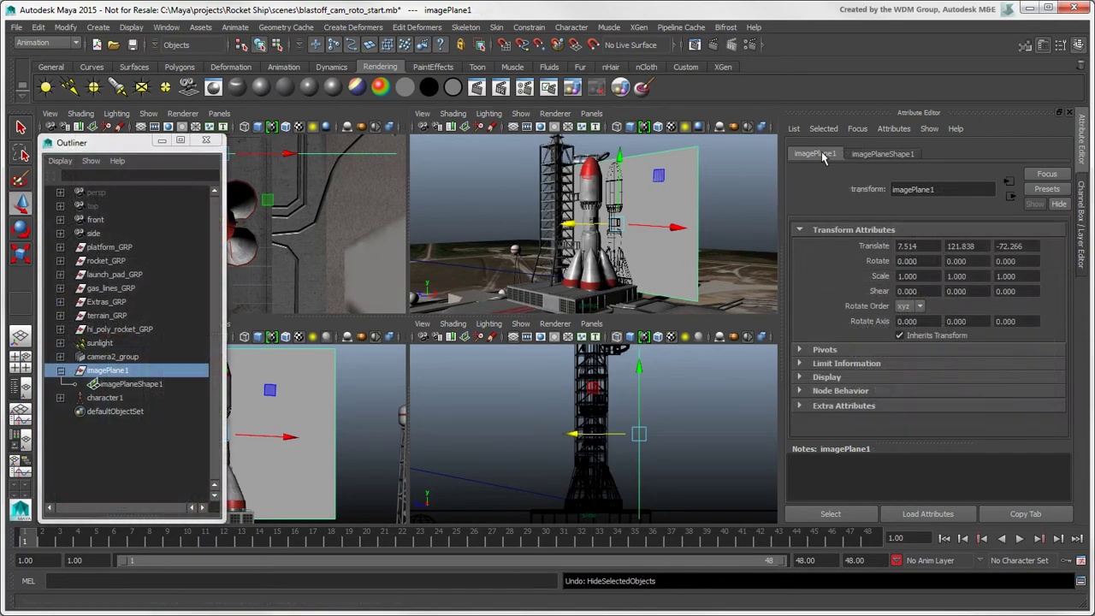
Toggle imagePlane1's Visibility off and back on under its Display attributes
{"action": "left_click", "coordinate": [800, 378]}
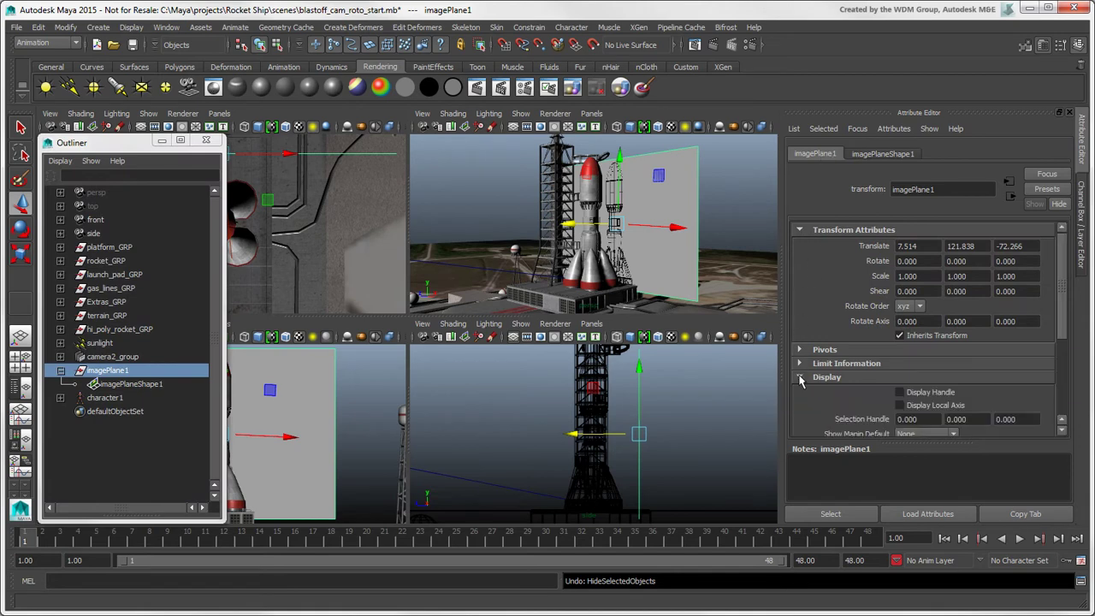
{"action": "left_click_drag", "start_coordinate": [1062, 326], "coordinate": [1030, 390]}
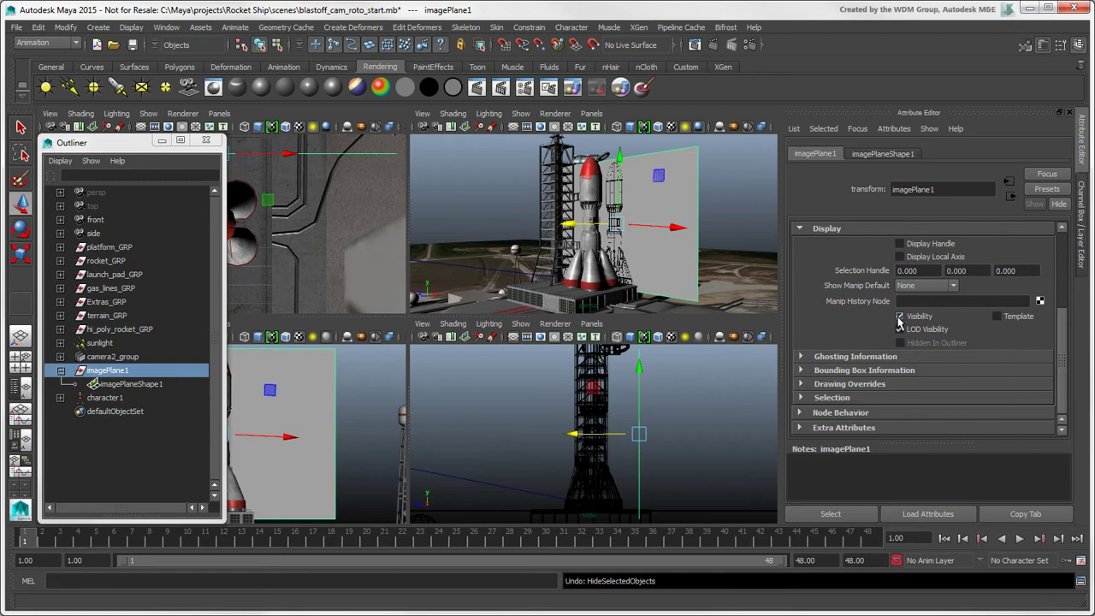
{"action": "left_click", "coordinate": [899, 316]}
{"action": "left_click", "coordinate": [899, 317]}
Create an empty render layer, defaultRenderLayer1, in the Render layer editor
{"action": "left_click", "coordinate": [1082, 252]}
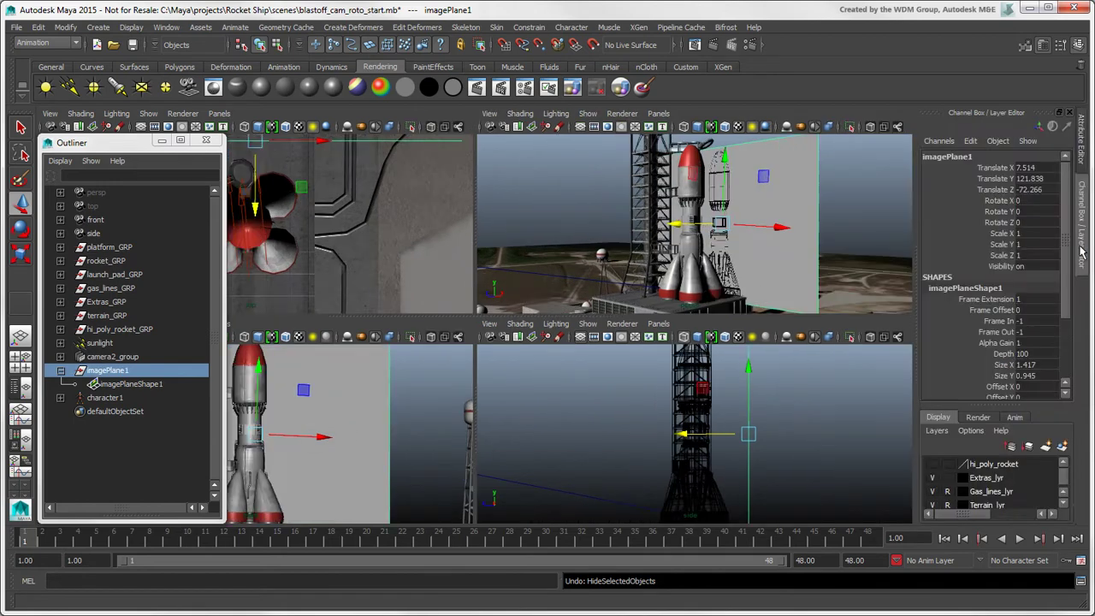
{"action": "left_click", "coordinate": [978, 418]}
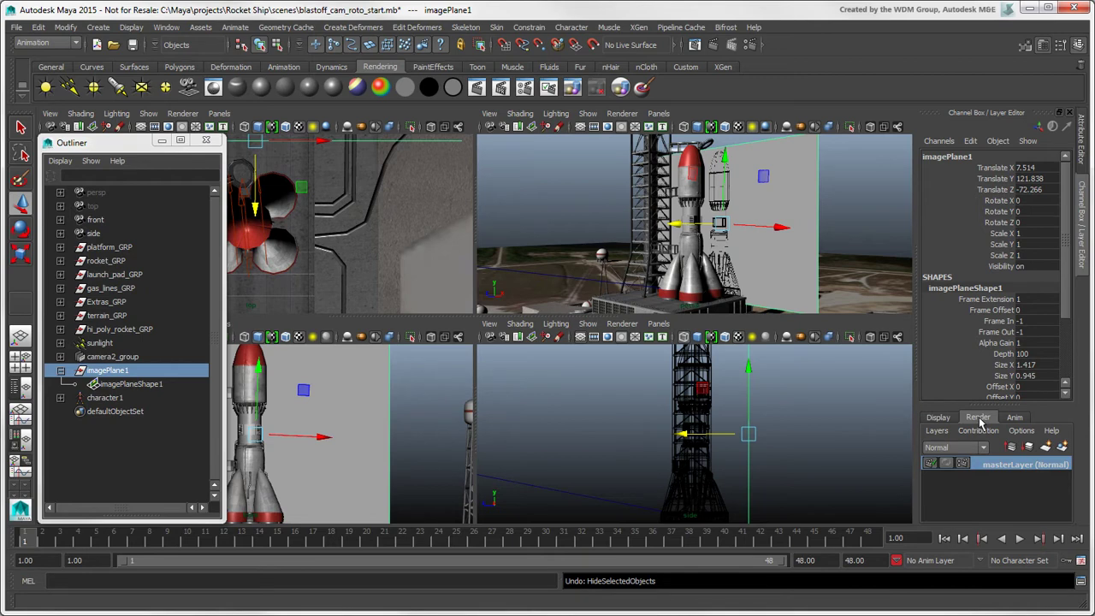
{"action": "left_click", "coordinate": [936, 431]}
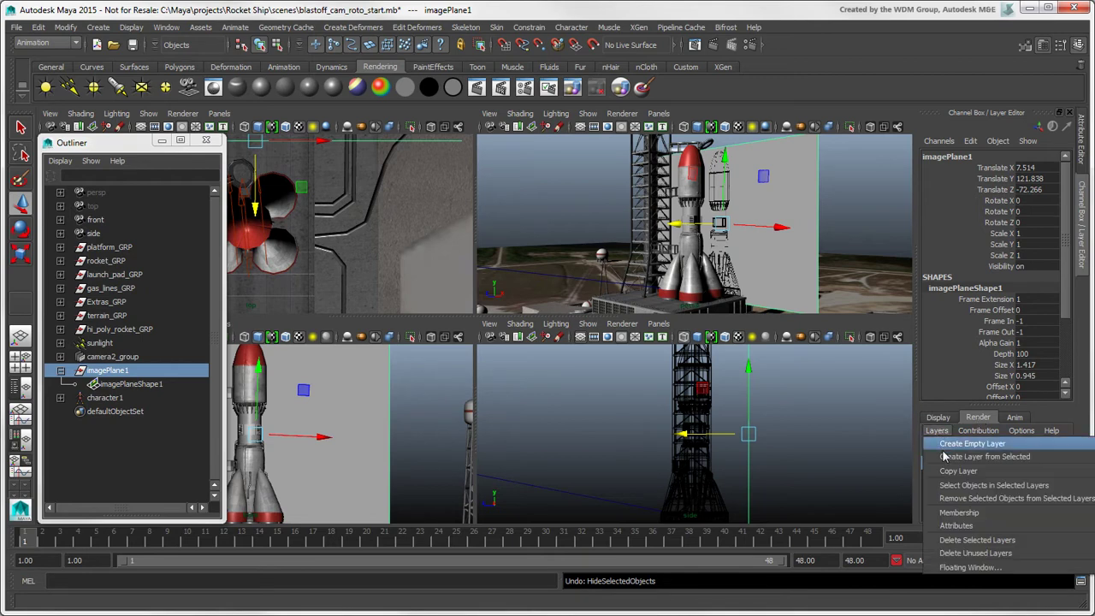
{"action": "left_click", "coordinate": [957, 471]}
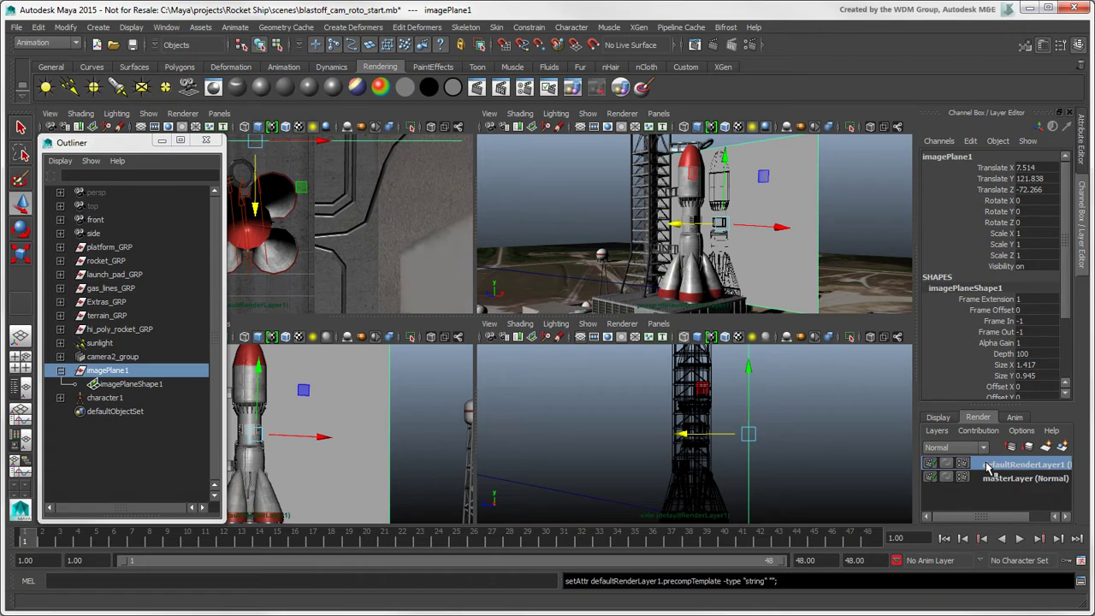
Delete imagePlane1 from the scene via the Outliner
{"action": "left_click", "coordinate": [938, 418]}
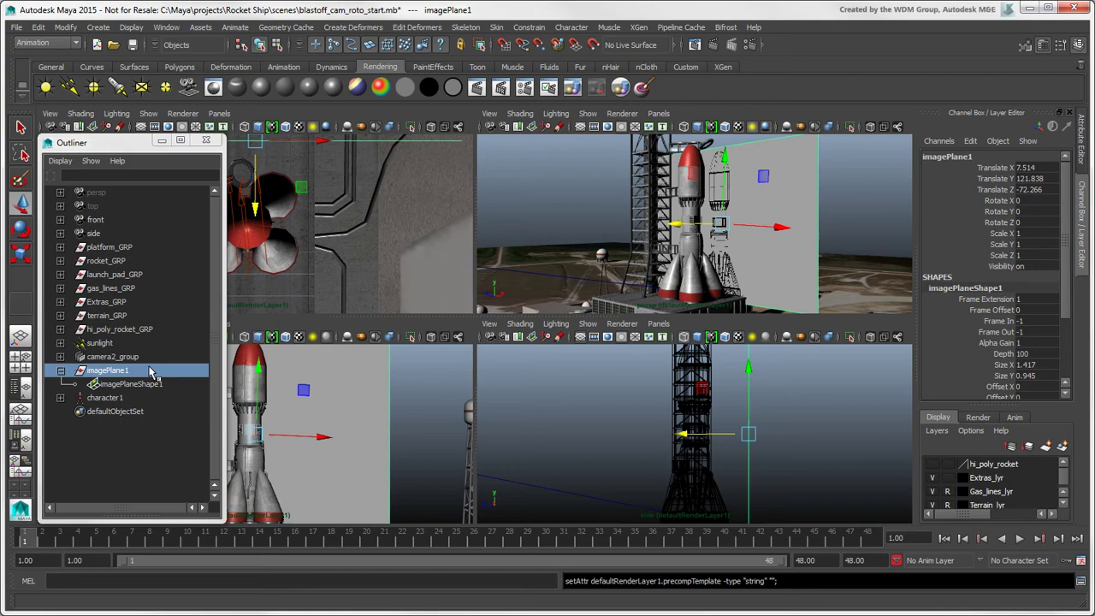
{"action": "left_click", "coordinate": [106, 373]}
{"action": "key", "text": "Delete"}
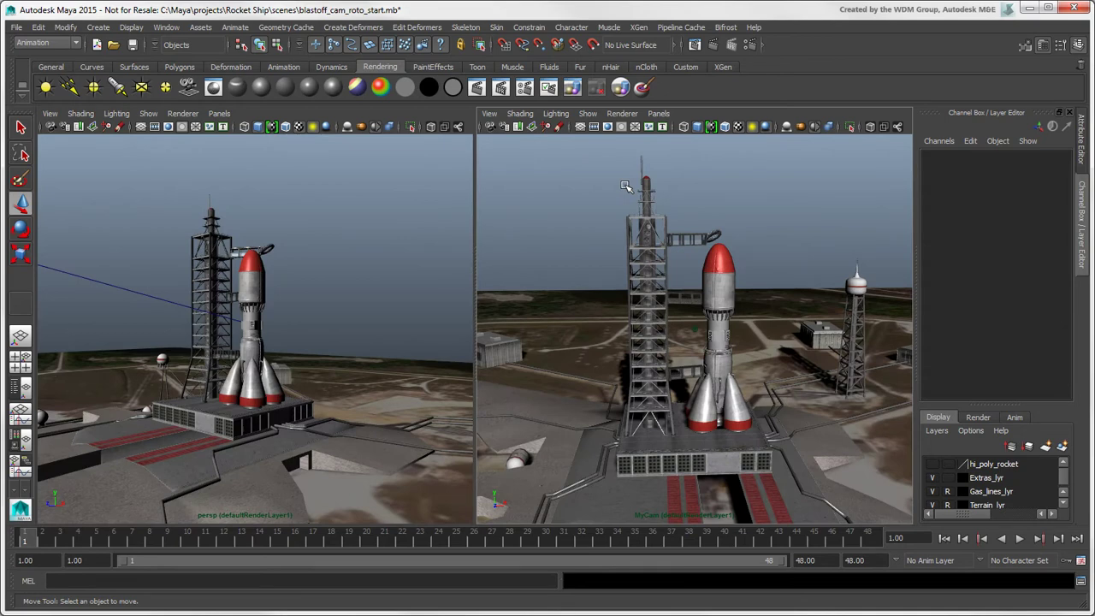
Show the perspective view and MyCam side by side, with MyCam in the right panel
{"action": "left_click", "coordinate": [658, 114]}
{"action": "mouse_move", "coordinate": [681, 127]}
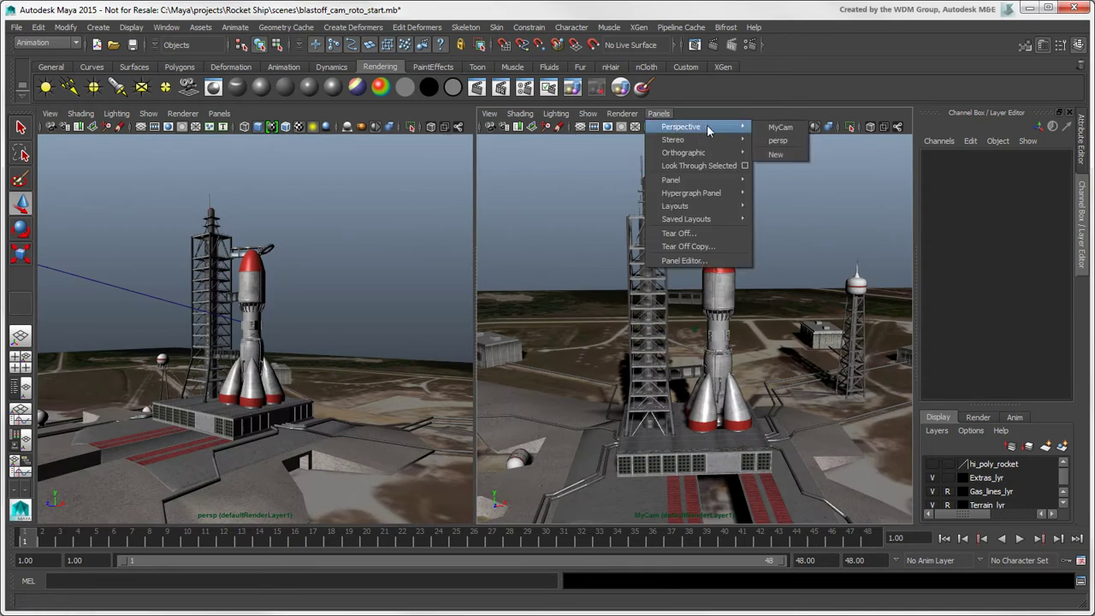
{"action": "left_click", "coordinate": [801, 130]}
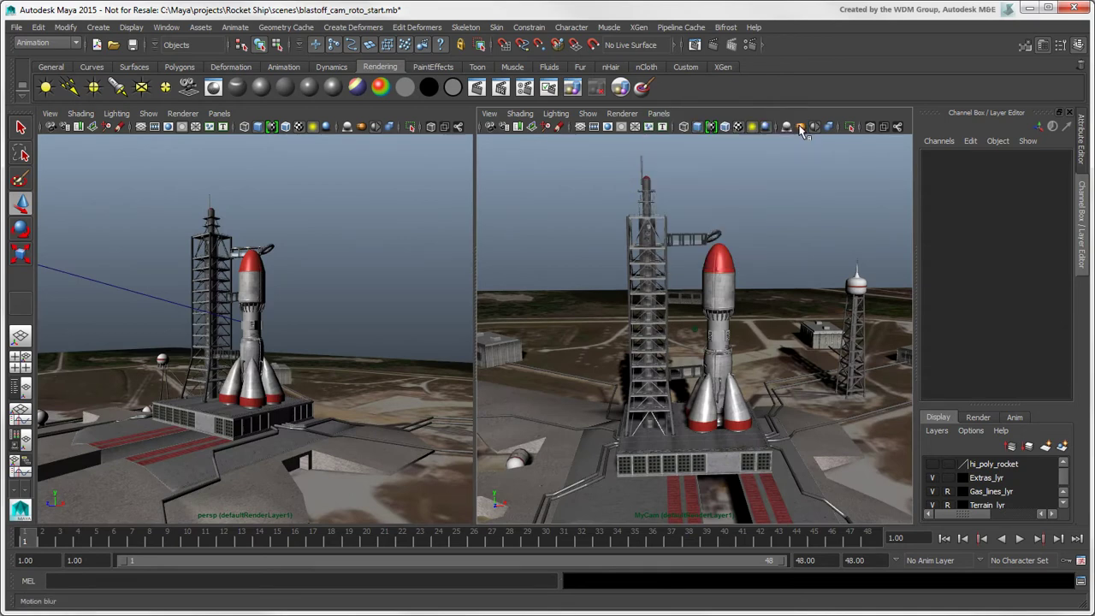
{"action": "left_click", "coordinate": [493, 114]}
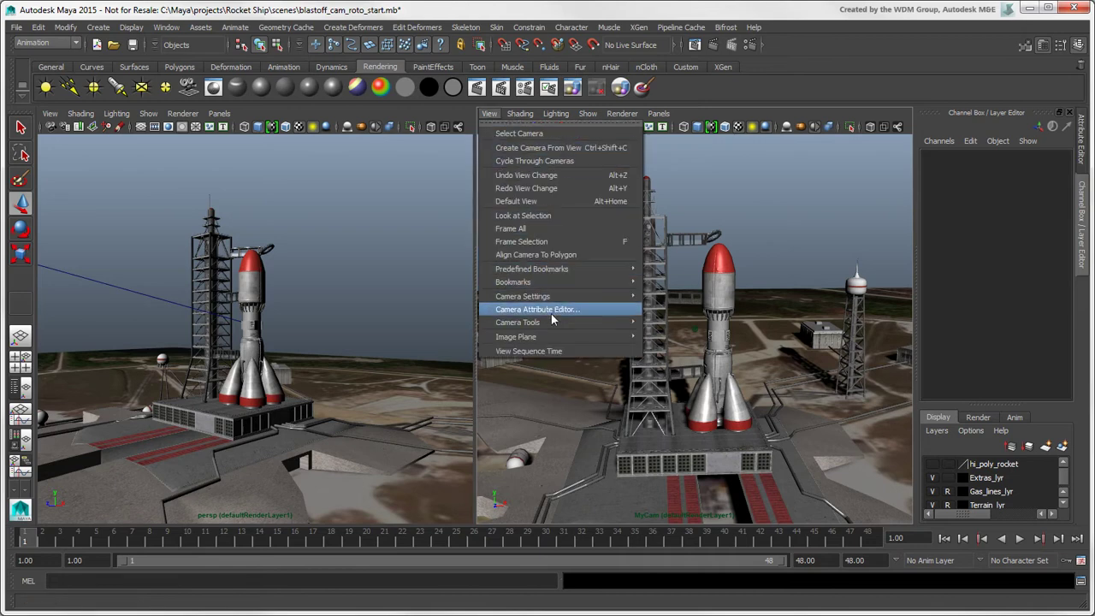
{"action": "mouse_move", "coordinate": [530, 337]}
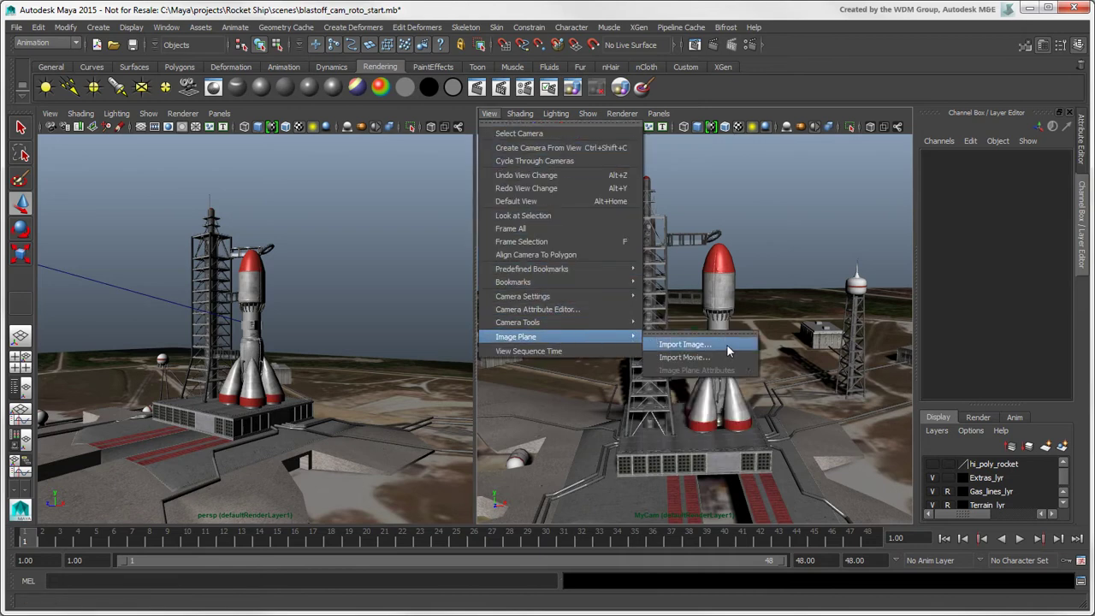
Load lunar.jpg as an image plane on MyCam
{"action": "left_click", "coordinate": [727, 344]}
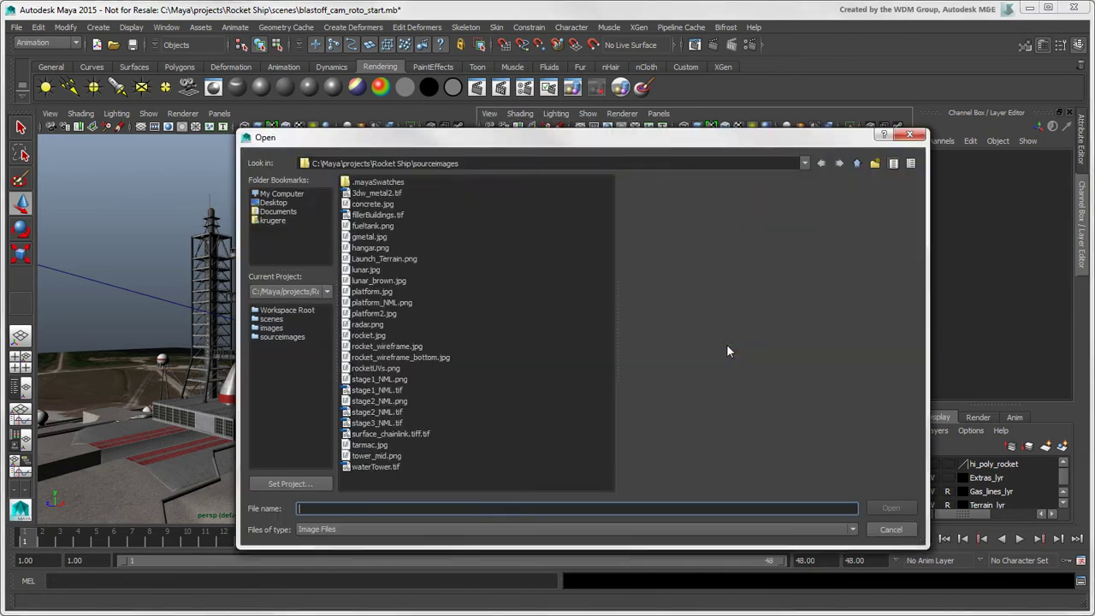
{"action": "left_click", "coordinate": [369, 269]}
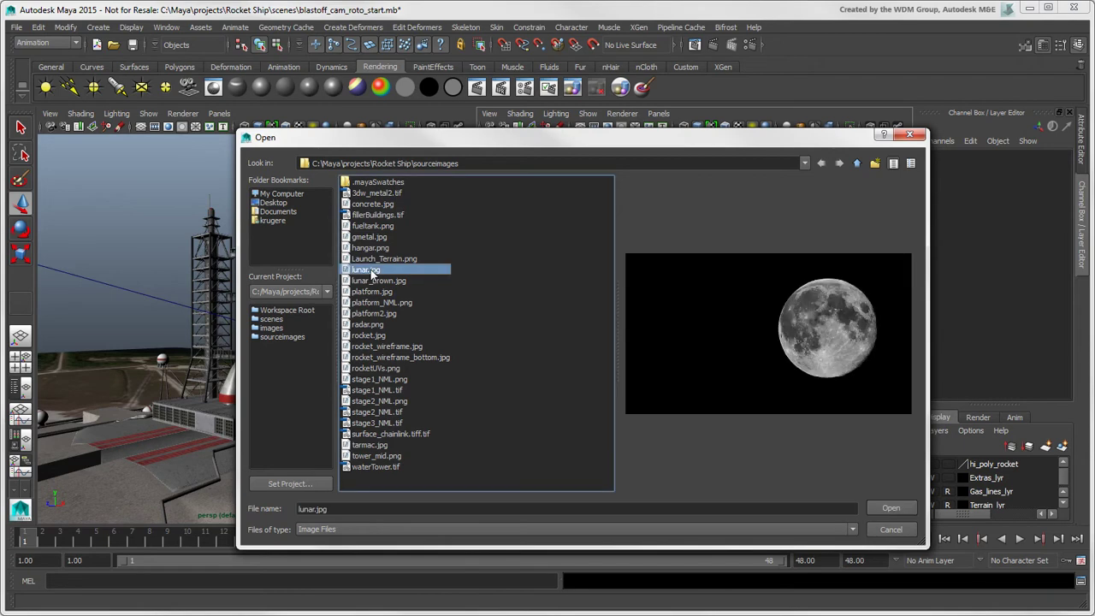
{"action": "left_click", "coordinate": [880, 511]}
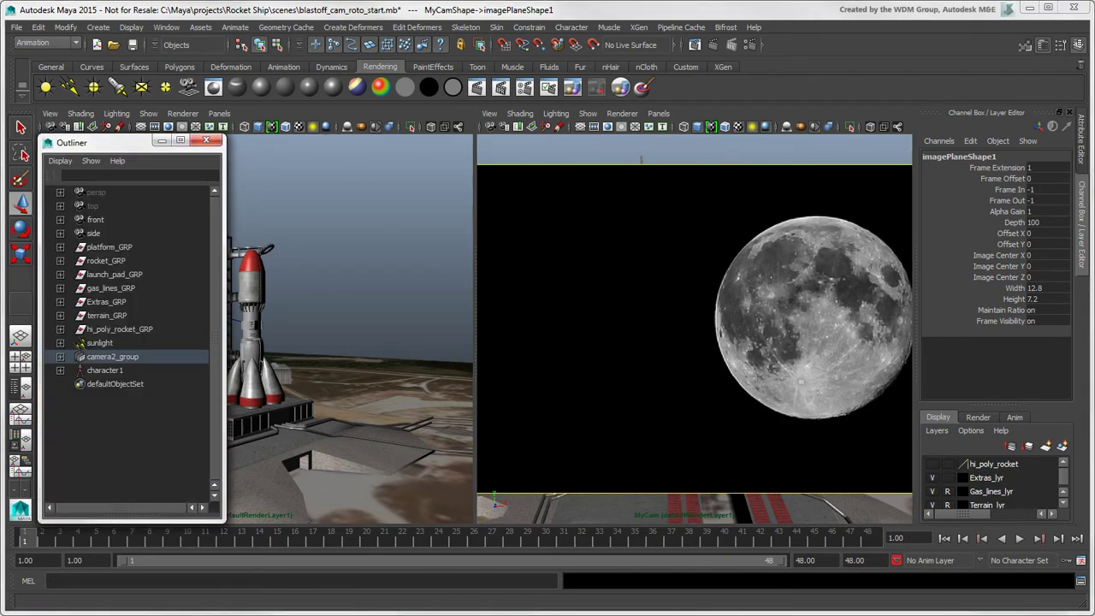
Delete imagePlane1 from under MyCam in the Outliner
{"action": "left_click", "coordinate": [59, 356]}
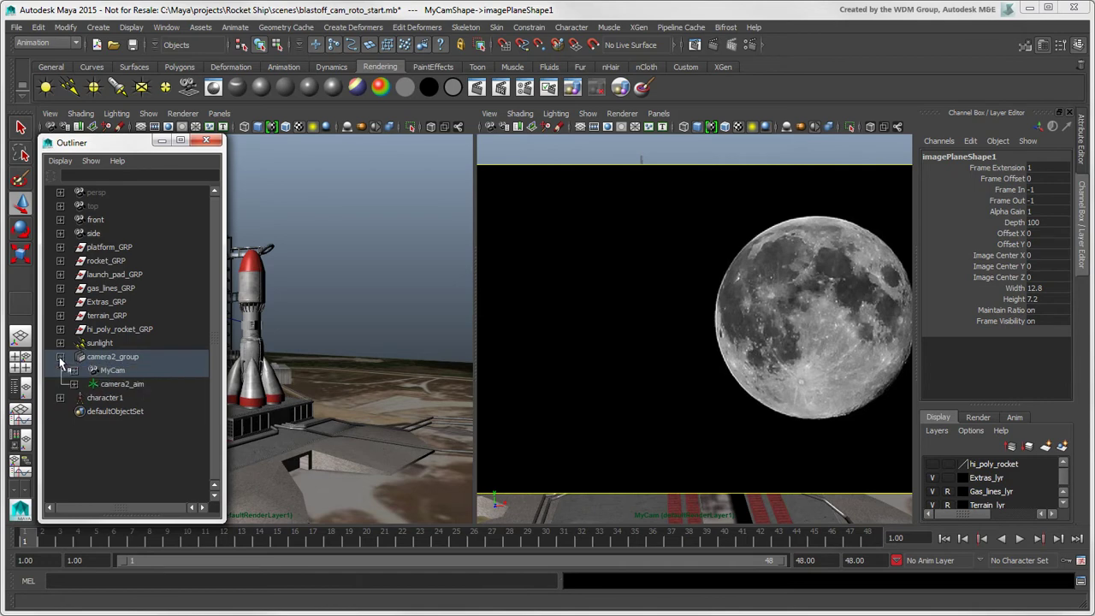
{"action": "left_click", "coordinate": [73, 370]}
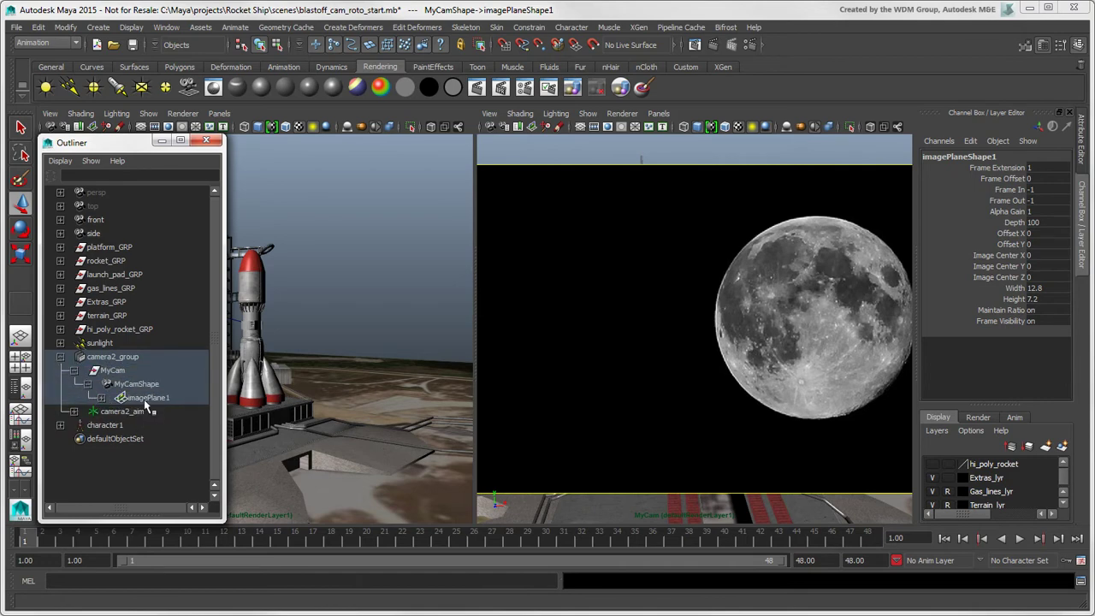
{"action": "left_click", "coordinate": [153, 399]}
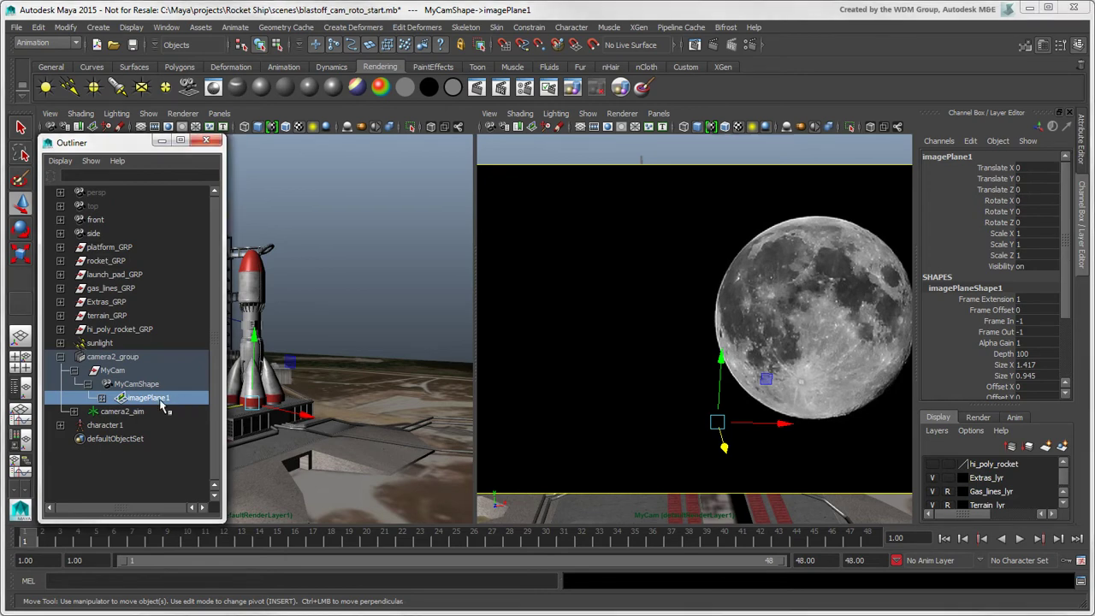
{"action": "key", "text": "Delete"}
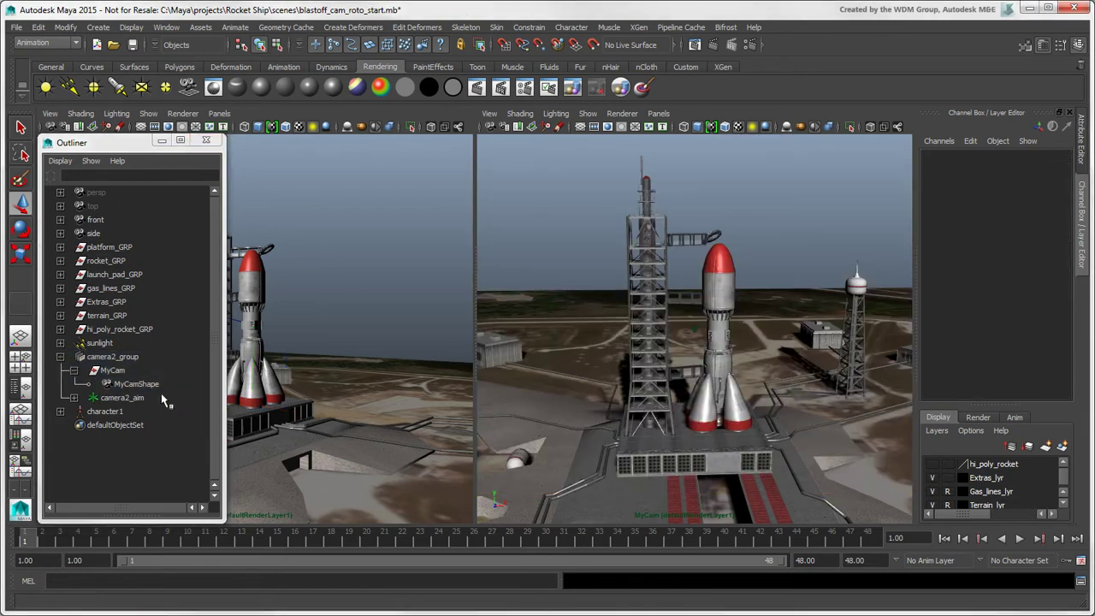
Select MyCam and create a new image plane from its Environment attributes
{"action": "left_click", "coordinate": [161, 140]}
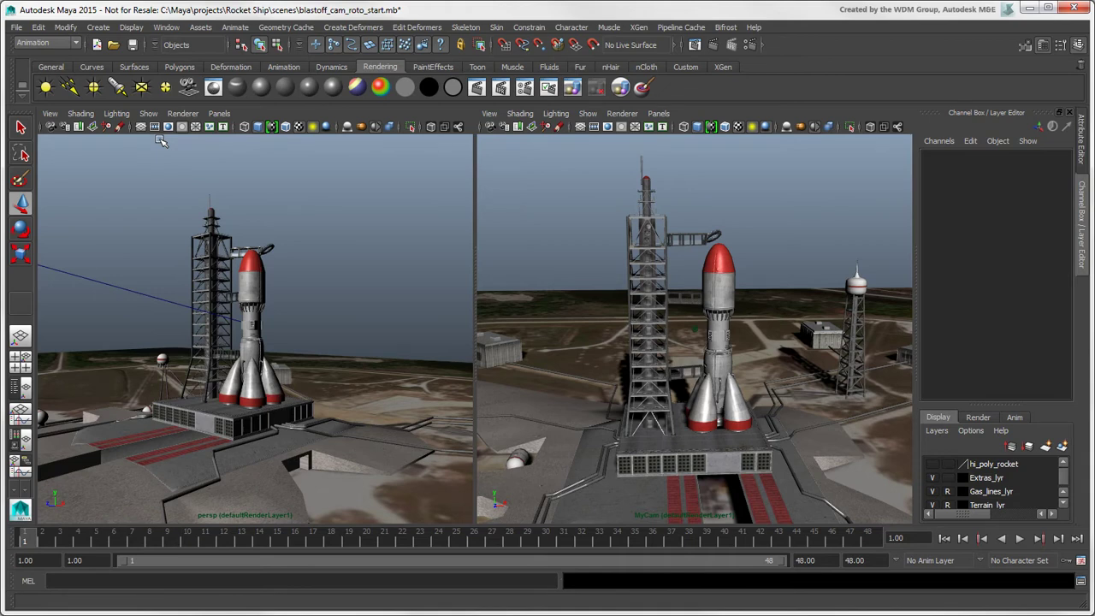
{"action": "left_click", "coordinate": [490, 128]}
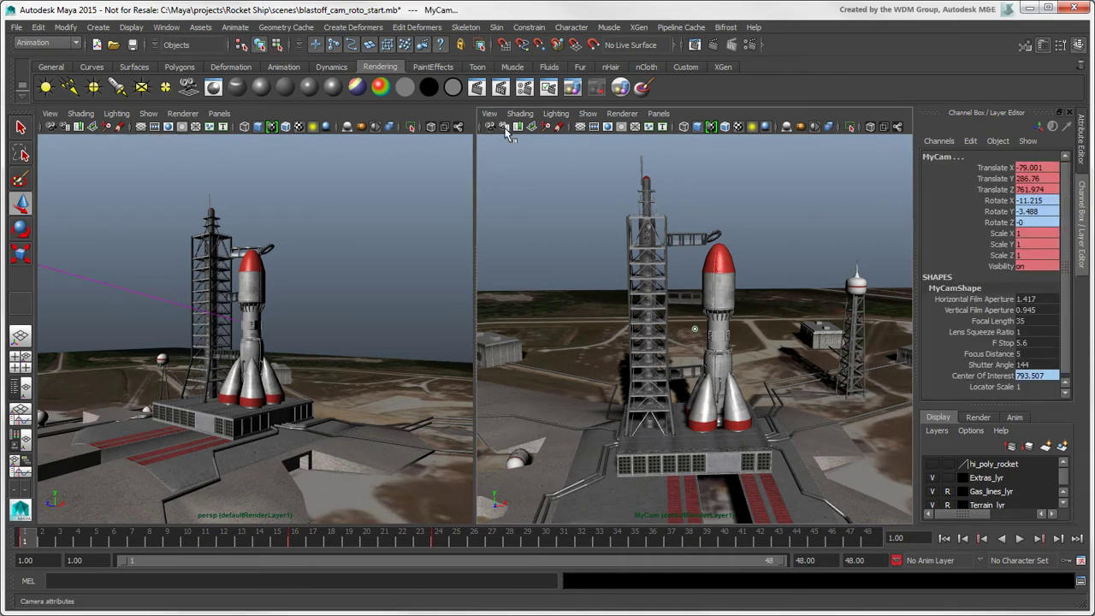
{"action": "left_click", "coordinate": [505, 128]}
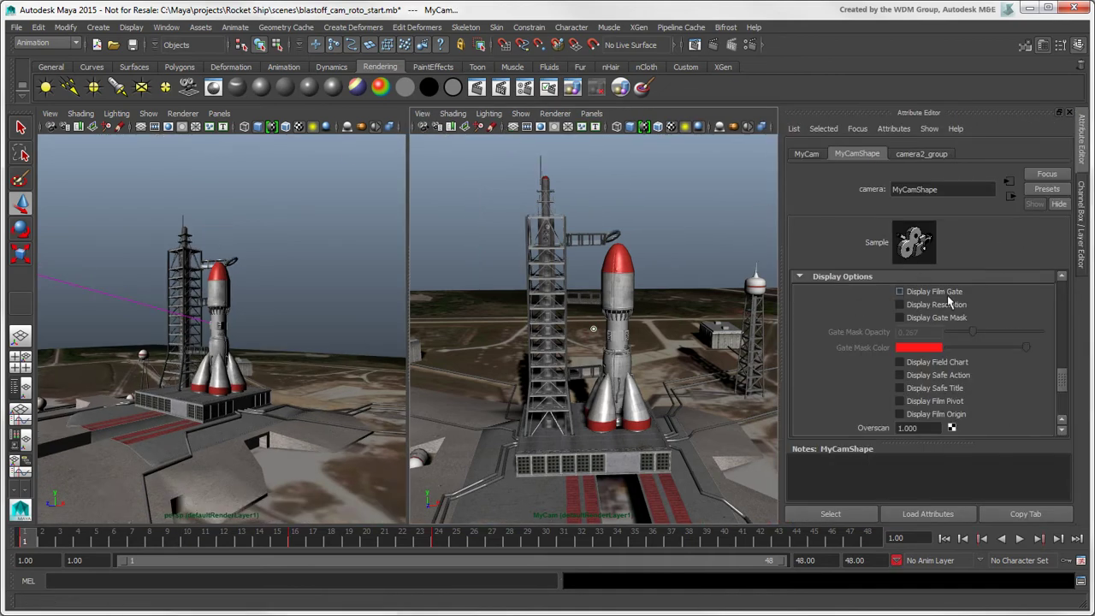
{"action": "left_click_drag", "start_coordinate": [1059, 402], "coordinate": [1059, 363]}
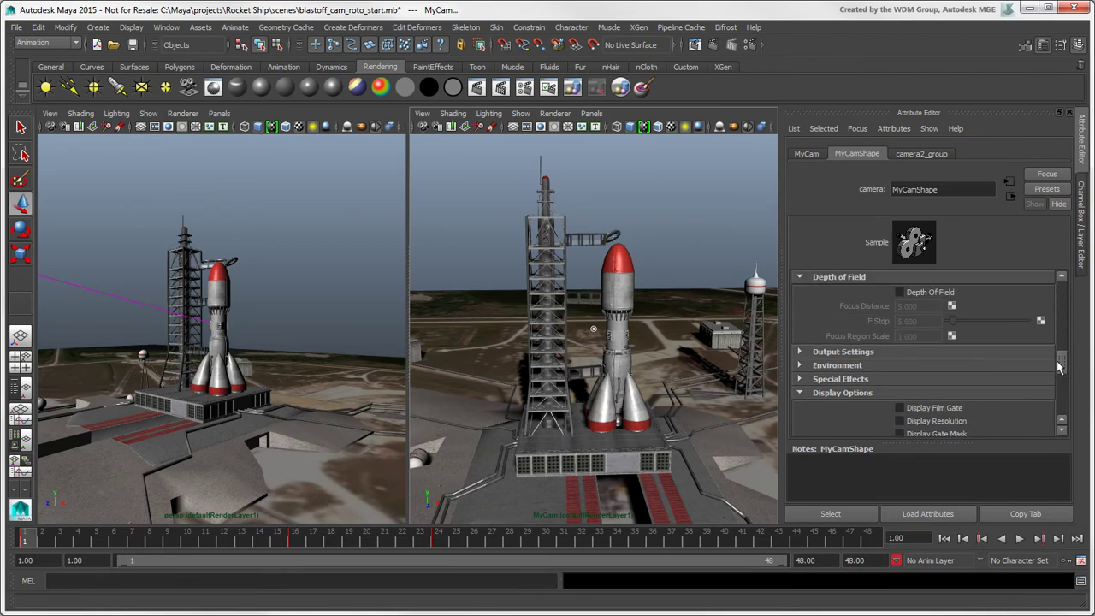
{"action": "left_click", "coordinate": [799, 366]}
{"action": "left_click", "coordinate": [931, 400]}
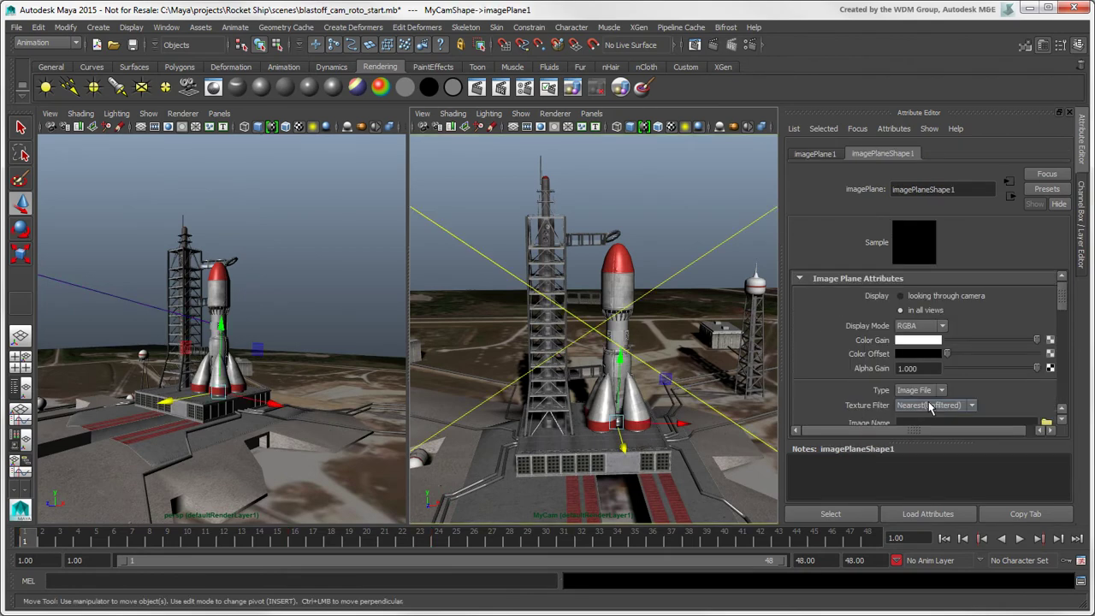
{"action": "left_click_drag", "start_coordinate": [1063, 299], "coordinate": [1066, 310]}
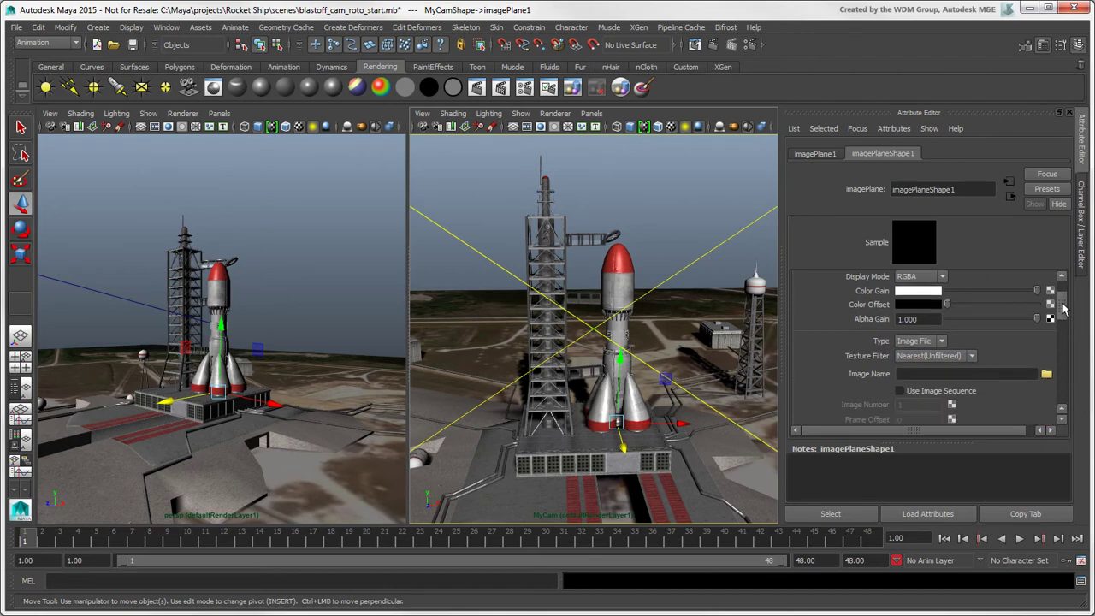
Set the new image plane's image to lunar.jpg
{"action": "left_click", "coordinate": [1046, 374]}
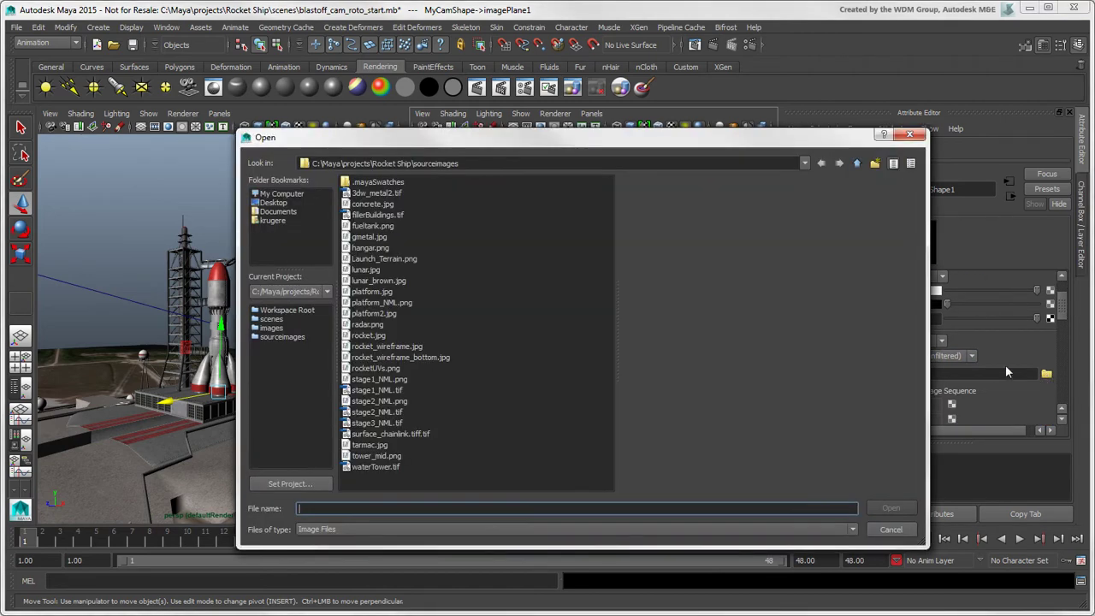
{"action": "left_click", "coordinate": [365, 270]}
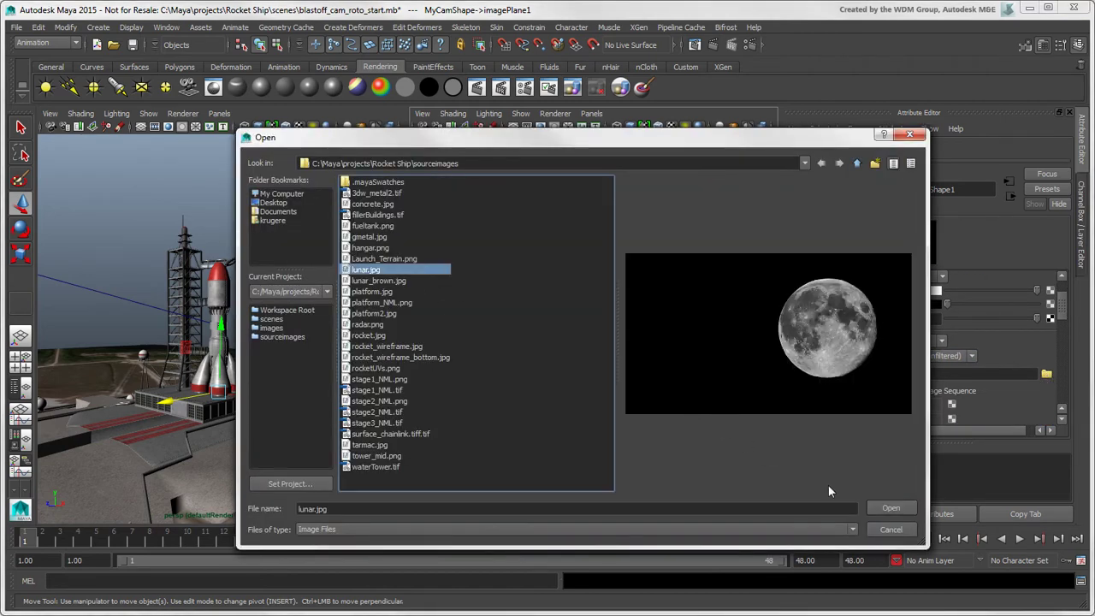
{"action": "left_click", "coordinate": [891, 508]}
{"action": "left_click_drag", "start_coordinate": [1062, 307], "coordinate": [1064, 346]}
{"action": "left_click", "coordinate": [941, 289]}
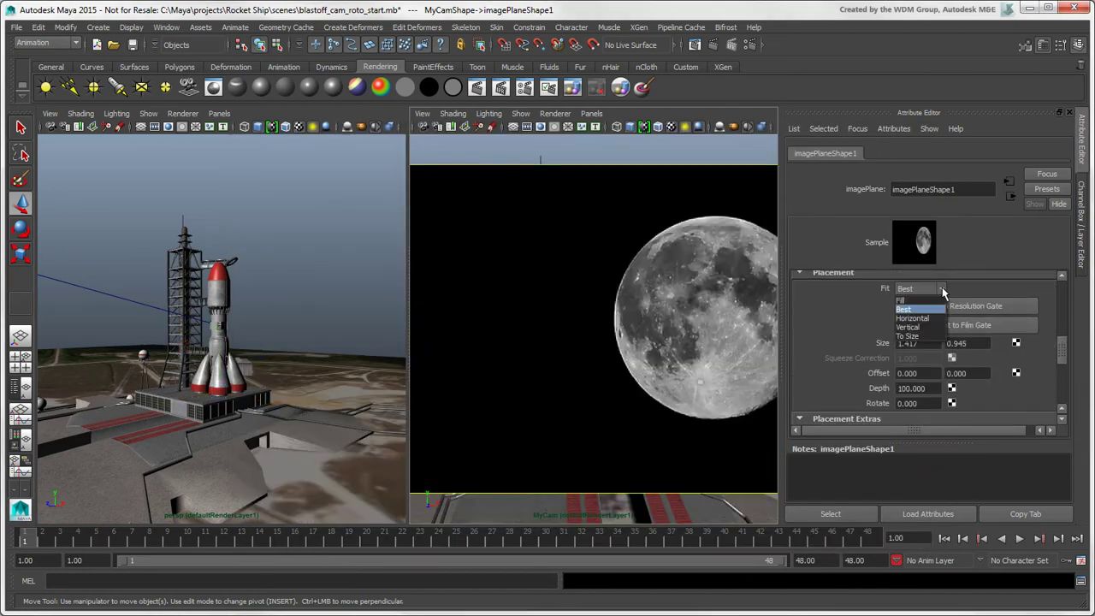
Set the image plane fit to Best, show the 1280x720 resolution gate, and try a 0.93 horizontal offset
{"action": "left_click", "coordinate": [905, 309]}
{"action": "left_click", "coordinate": [541, 127]}
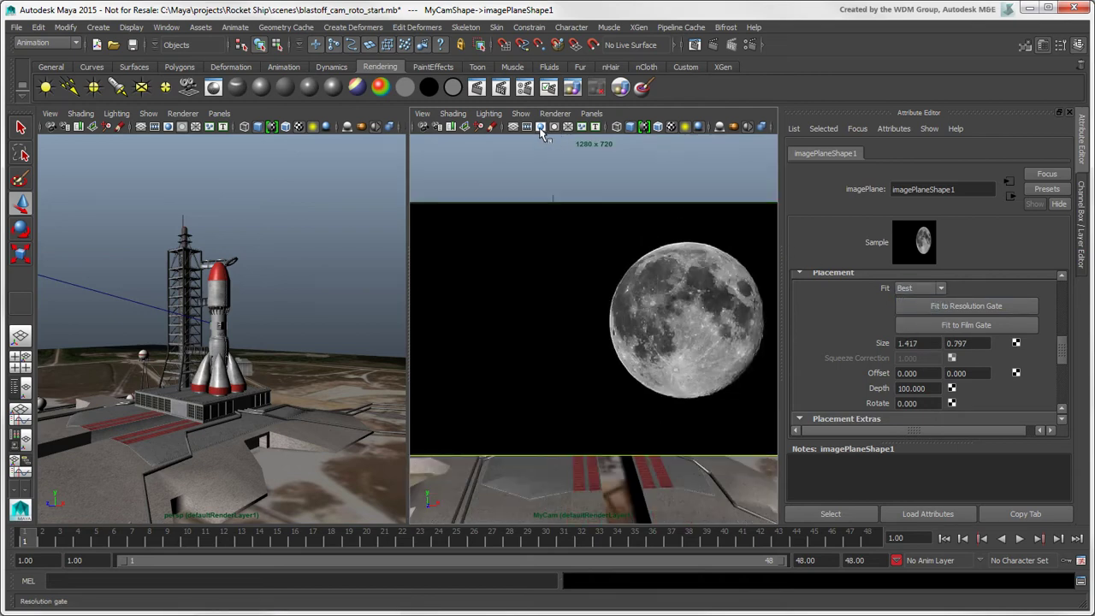
{"action": "left_click", "coordinate": [1026, 309]}
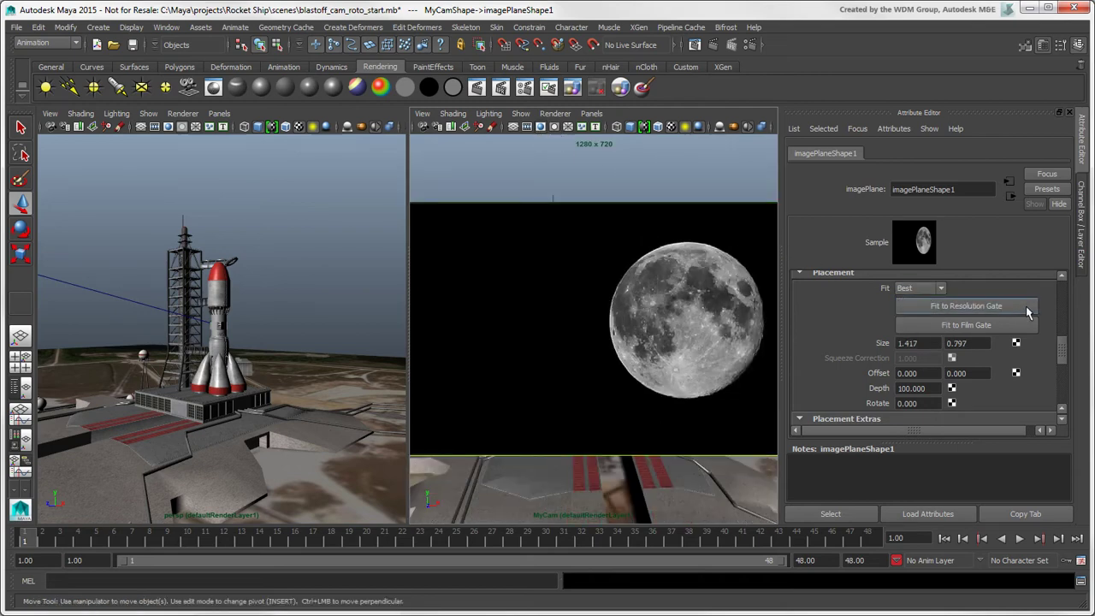
{"action": "left_click", "coordinate": [915, 373]}
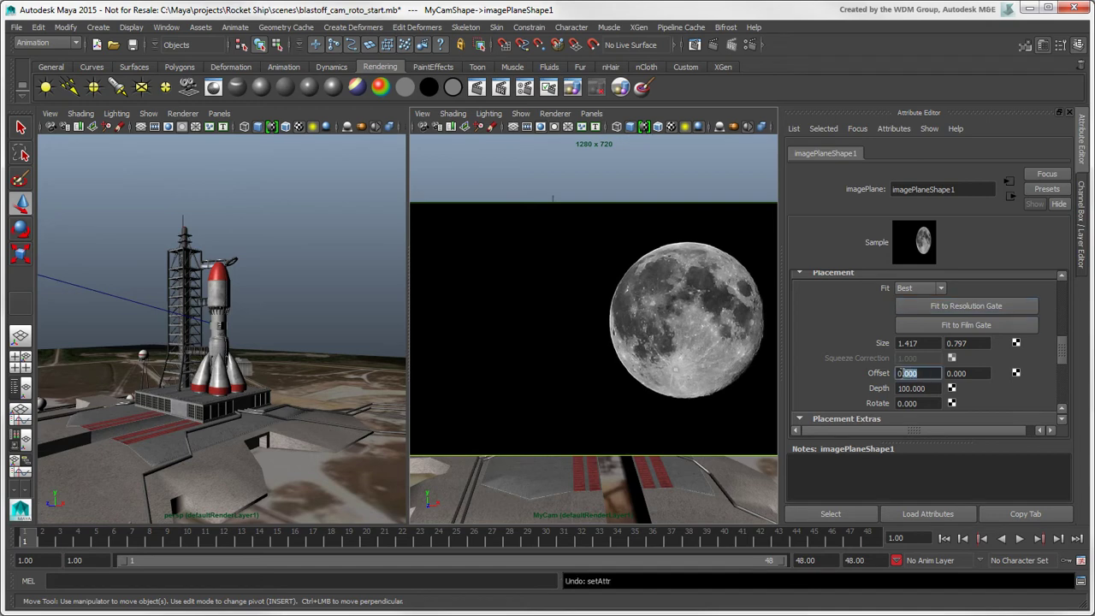
{"action": "type", "text": "0.93"}
{"action": "key", "text": "Return"}
{"action": "left_click_drag", "start_coordinate": [908, 373], "coordinate": [923, 389], "text": "ctrl"}
Reset the horizontal offset, rotate the moon 180° and set its depth to 3400
{"action": "left_click", "coordinate": [919, 403]}
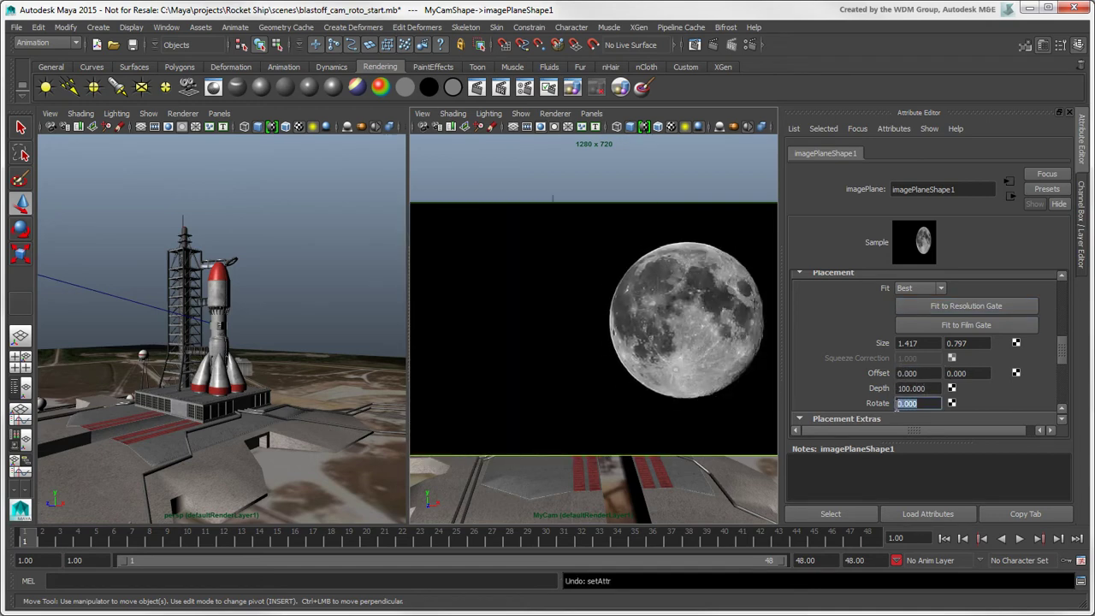
{"action": "type", "text": "180"}
{"action": "key", "text": "Return"}
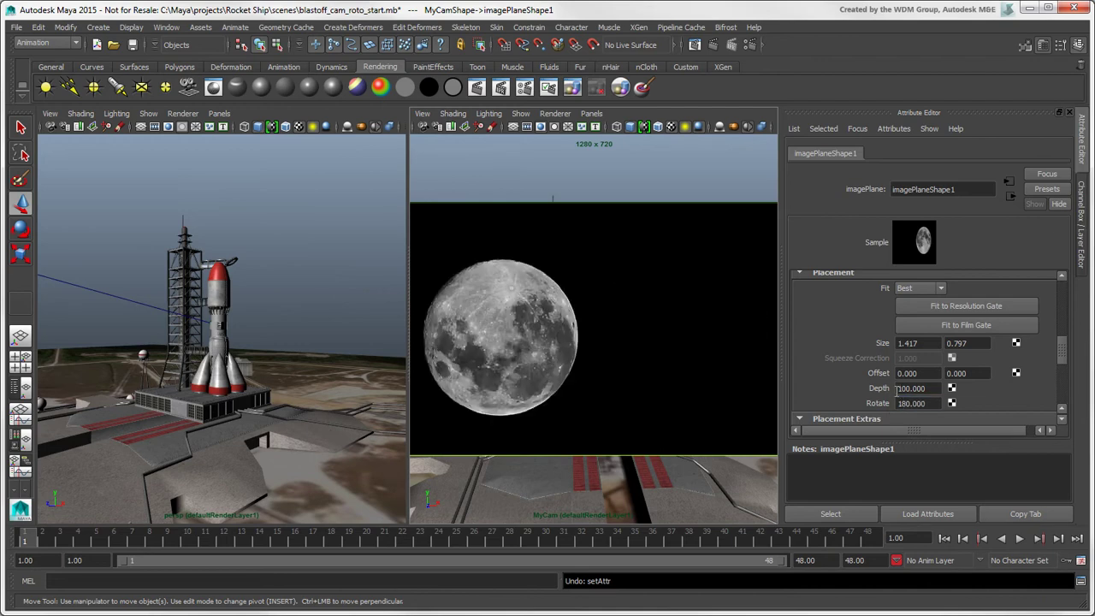
{"action": "double_click", "coordinate": [897, 388]}
{"action": "type", "text": "34"}
{"action": "key", "text": "Return"}
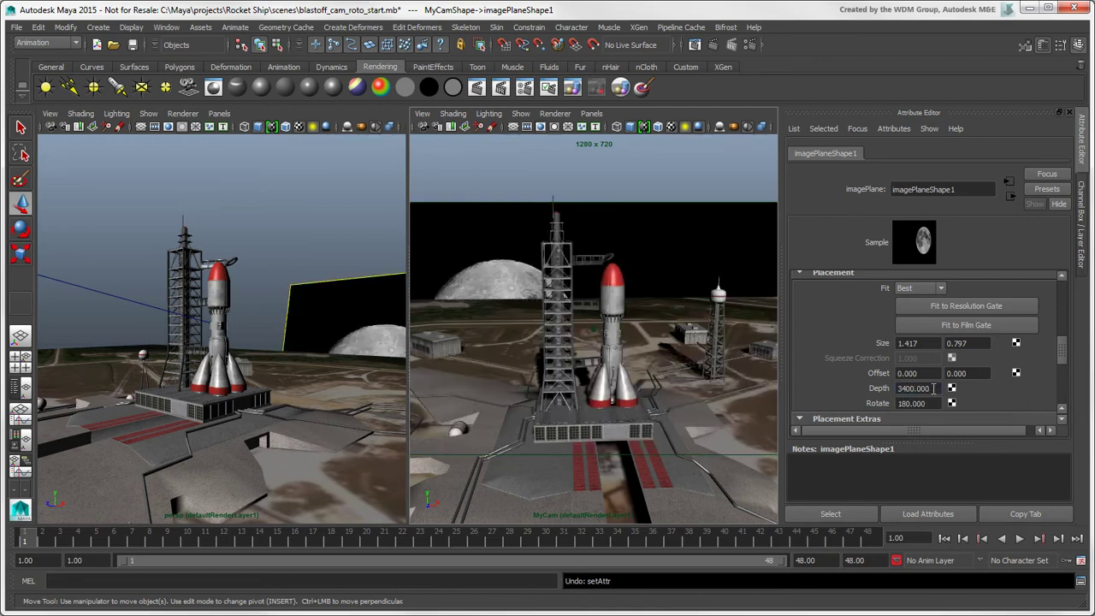
Raise the moon with a vertical offset of about 0.16
{"action": "double_click", "coordinate": [956, 373]}
{"action": "type", "text": "0.25"}
{"action": "key", "text": "Return"}
{"action": "left_click_drag", "start_coordinate": [976, 370], "coordinate": [971, 368], "text": "ctrl"}
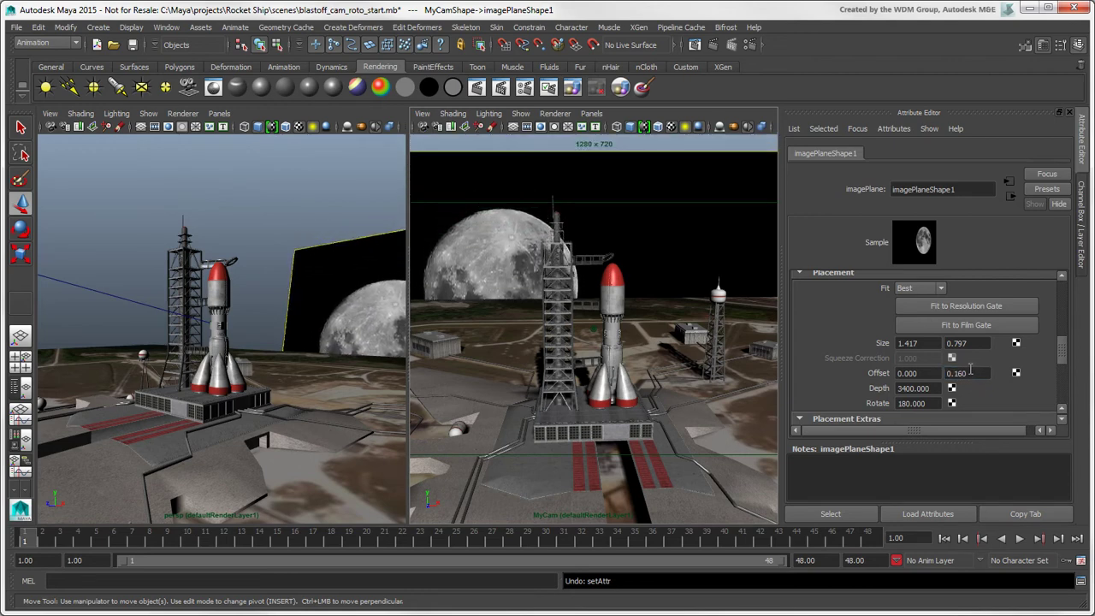
{"action": "scroll", "coordinate": [997, 363], "scroll_direction": "down", "scroll_amount": 2}
Shift the image plane's Coverage Origin Y, then return it to 0
{"action": "scroll", "coordinate": [996, 363], "scroll_direction": "down", "scroll_amount": 2}
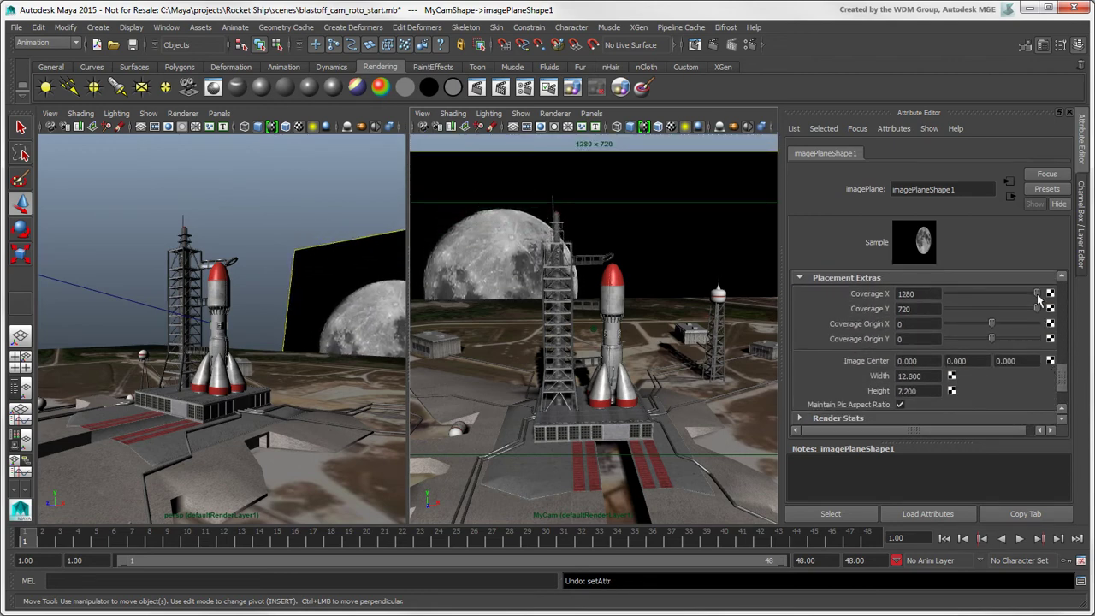
{"action": "mouse_move", "coordinate": [1037, 294]}
{"action": "left_mouse_down"}
{"action": "mouse_move", "coordinate": [982, 304]}
{"action": "mouse_move", "coordinate": [1037, 293]}
{"action": "mouse_move", "coordinate": [1037, 312]}
{"action": "mouse_move", "coordinate": [1083, 313]}
{"action": "left_mouse_up"}
{"action": "left_click_drag", "start_coordinate": [992, 338], "coordinate": [994, 341]}
{"action": "left_click_drag", "start_coordinate": [994, 342], "coordinate": [992, 339]}
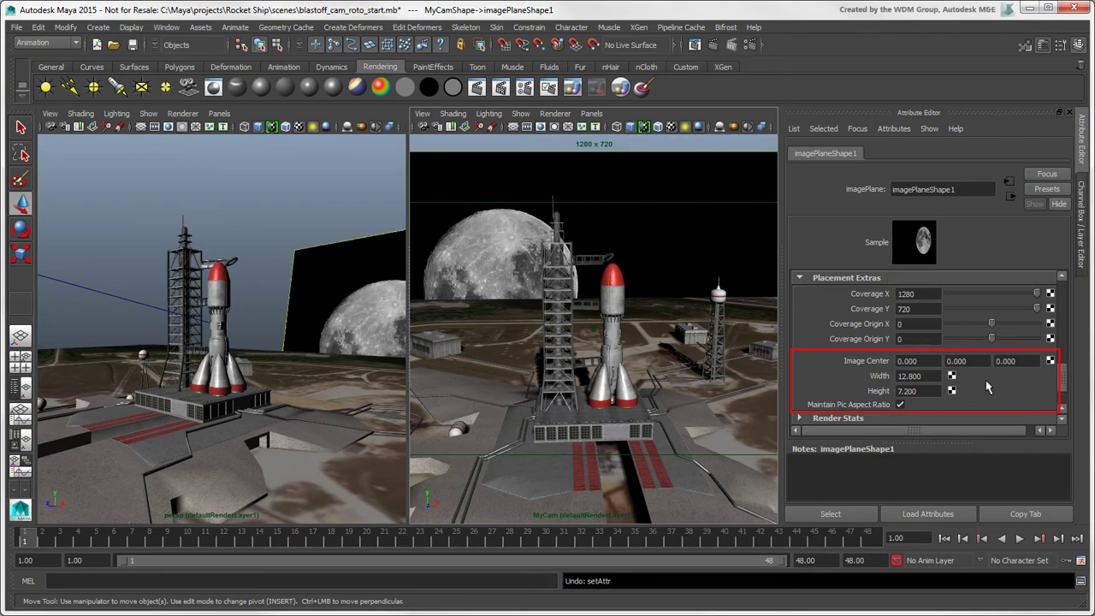
Deselect everything, maximize the MyCam panel, and activate the 2D Pan/Zoom tool
{"action": "left_click", "coordinate": [688, 144]}
{"action": "key", "text": "space"}
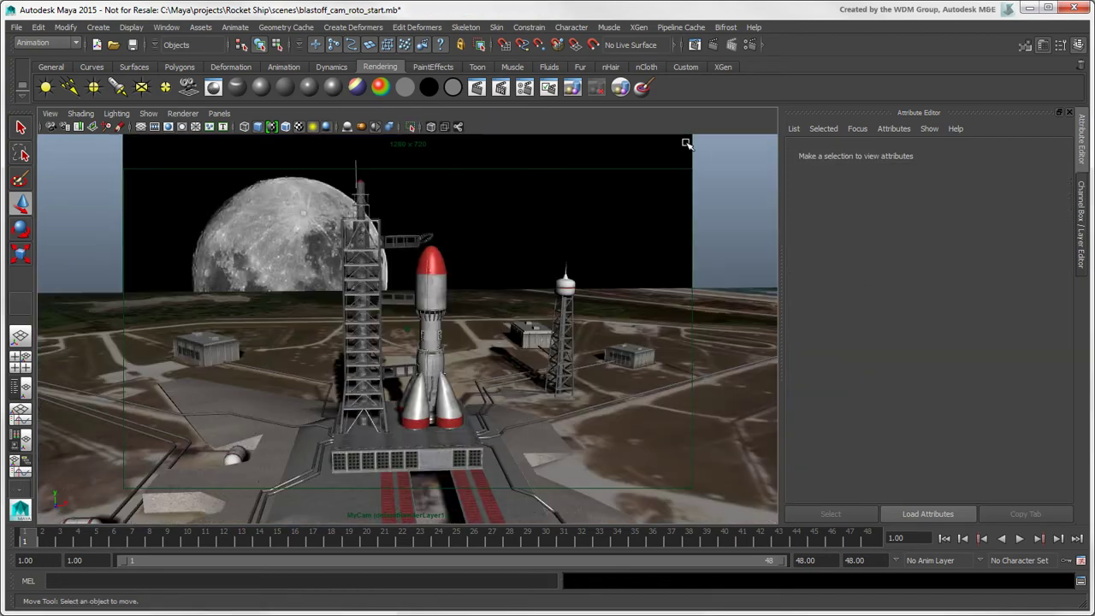
{"action": "left_click", "coordinate": [49, 115]}
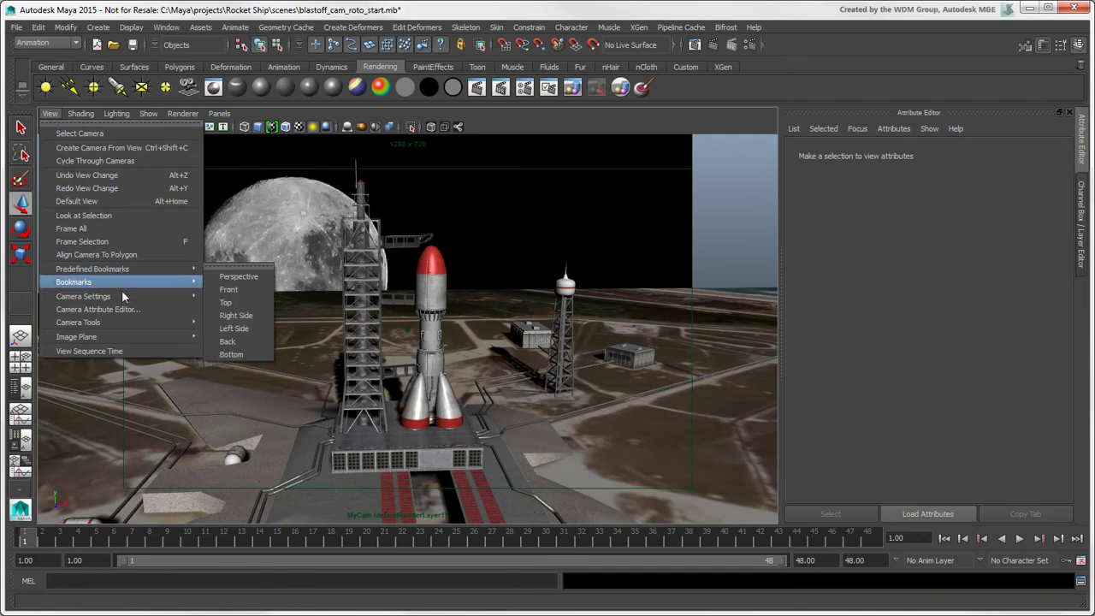
{"action": "mouse_move", "coordinate": [79, 323]}
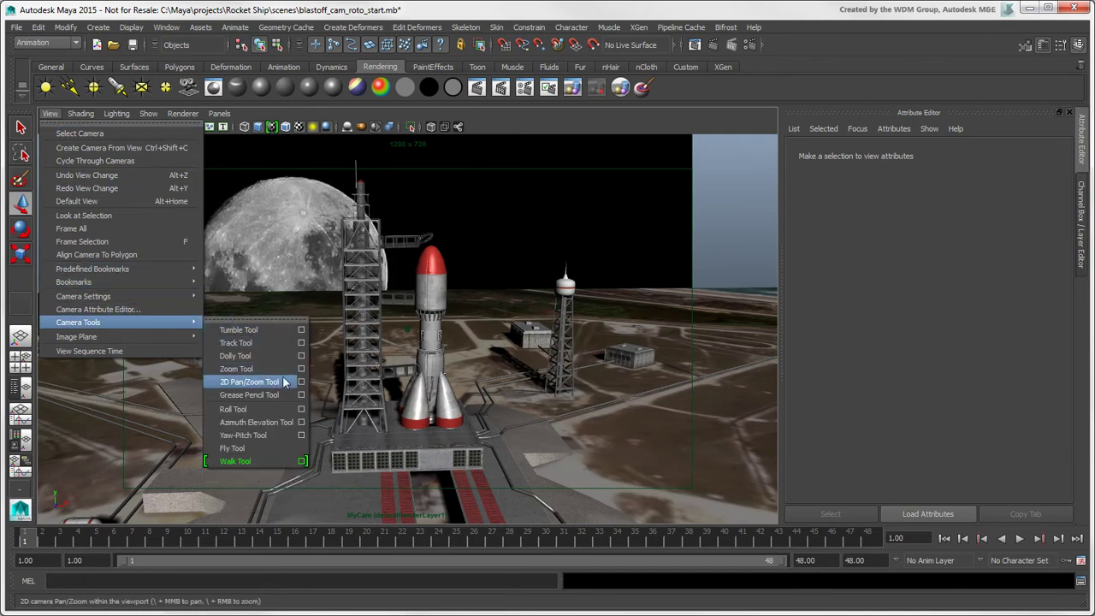
{"action": "left_click", "coordinate": [289, 390]}
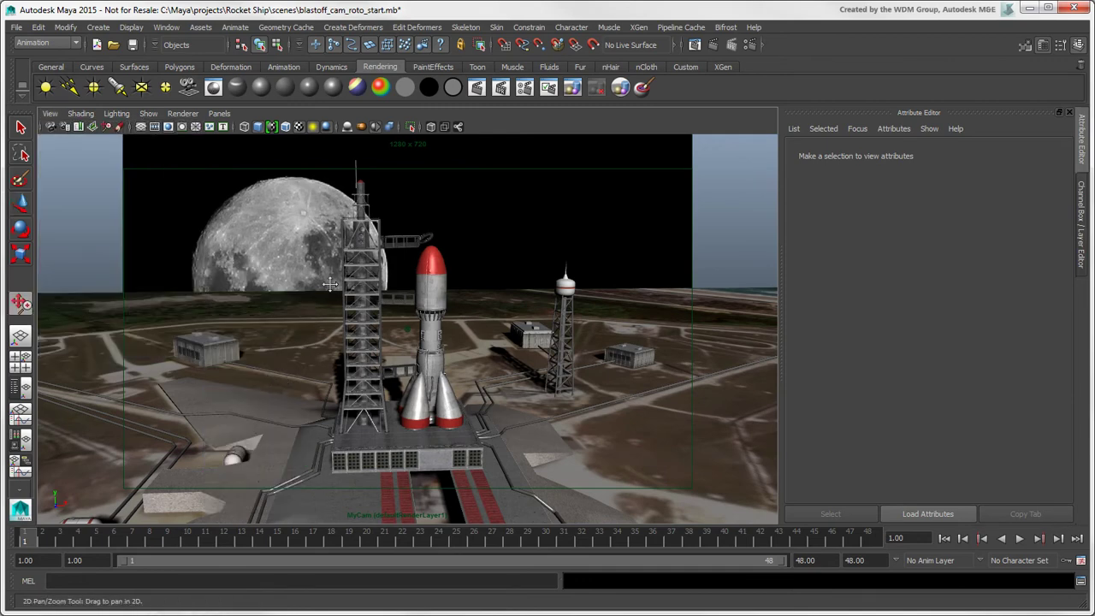
Pan and zoom the 2D camera view in on the rocket and its wireframe
{"action": "mouse_move", "coordinate": [330, 291]}
{"action": "left_mouse_down"}
{"action": "mouse_move", "coordinate": [462, 294]}
{"action": "mouse_move", "coordinate": [387, 259]}
{"action": "left_mouse_up"}
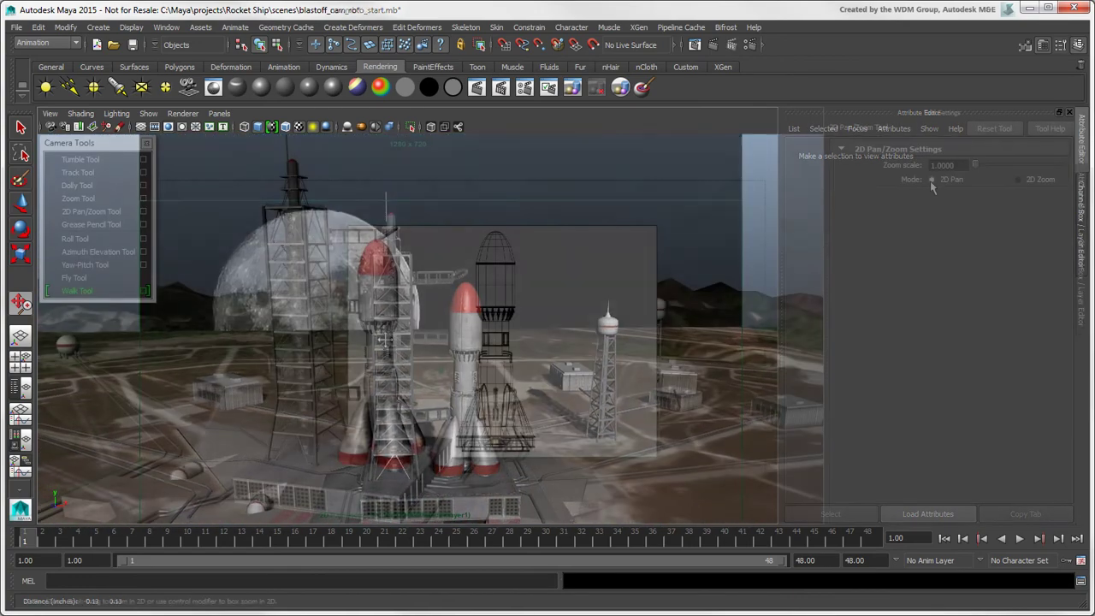
{"action": "mouse_move", "coordinate": [562, 362]}
{"action": "left_mouse_down"}
{"action": "mouse_move", "coordinate": [726, 426]}
{"action": "mouse_move", "coordinate": [381, 292]}
{"action": "mouse_move", "coordinate": [557, 365]}
{"action": "mouse_move", "coordinate": [556, 352]}
{"action": "left_mouse_up"}
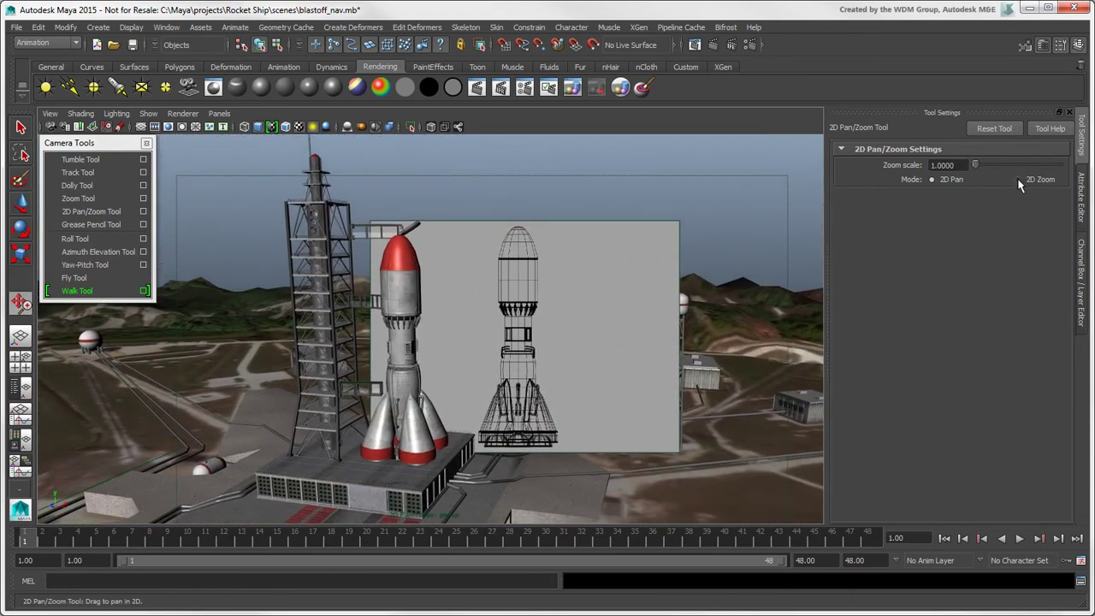
{"action": "mouse_move", "coordinate": [389, 379]}
{"action": "left_mouse_down"}
{"action": "mouse_move", "coordinate": [923, 421]}
{"action": "mouse_move", "coordinate": [166, 371]}
{"action": "left_mouse_up"}
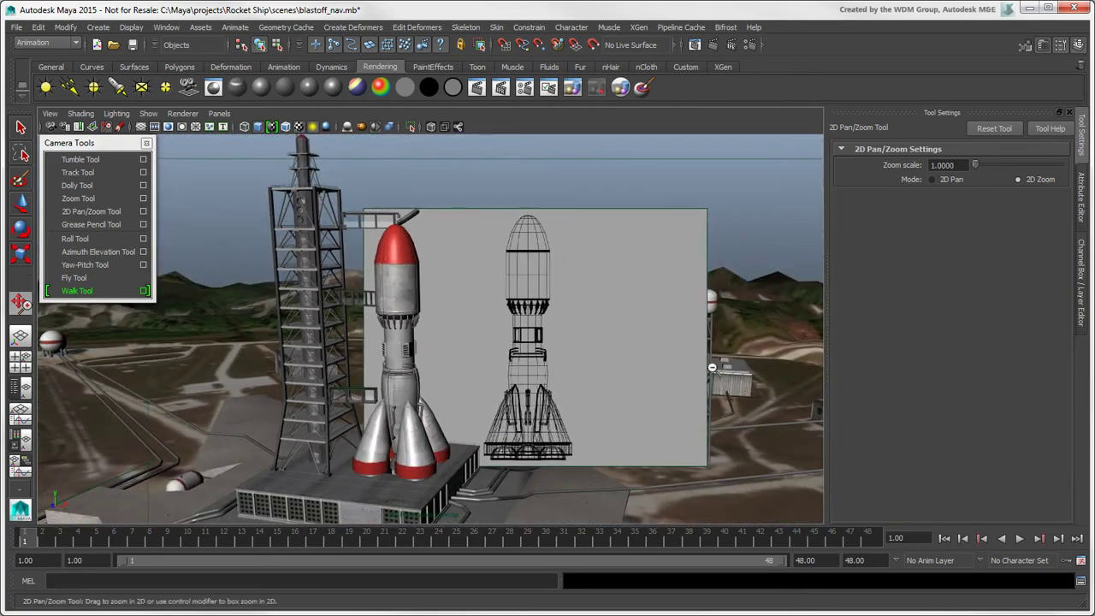